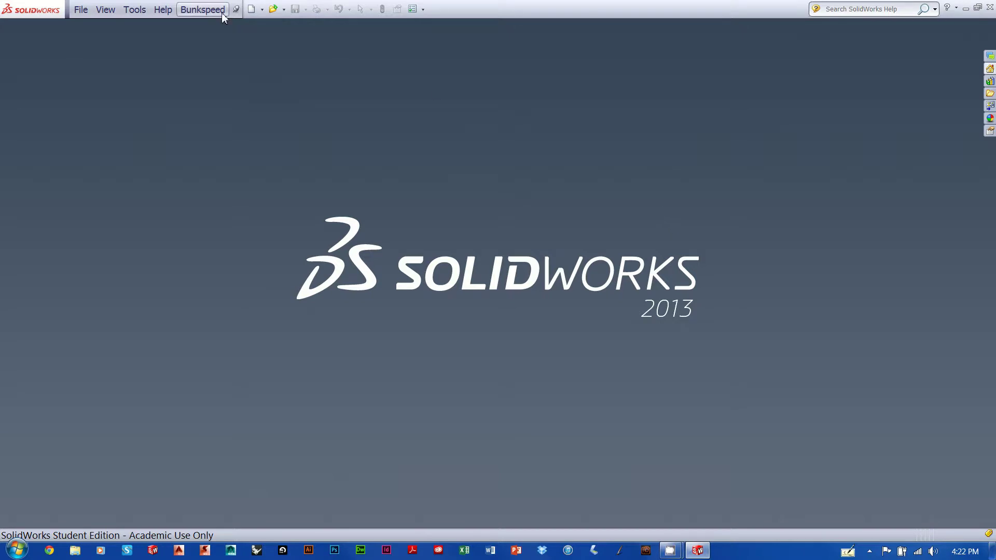
# - Open the New SolidWorks Document dialog from the File menu and move it into place
pyautogui.click(81, 10)
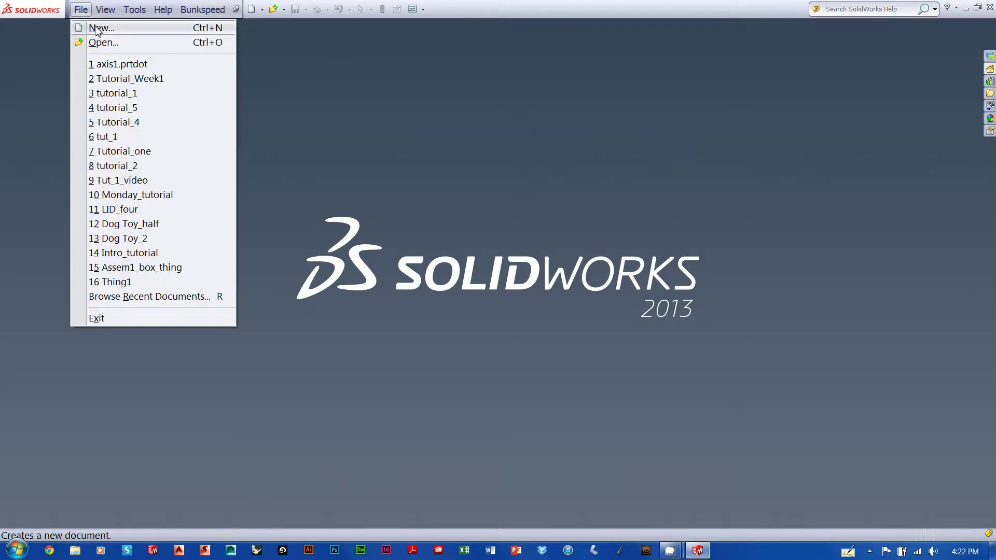
pyautogui.click(97, 30)
pyautogui.moveTo(456, 157)
pyautogui.mouseDown()
pyautogui.moveTo(447, 155)
pyautogui.moveTo(472, 156)
pyautogui.moveTo(464, 160)
pyautogui.mouseUp()
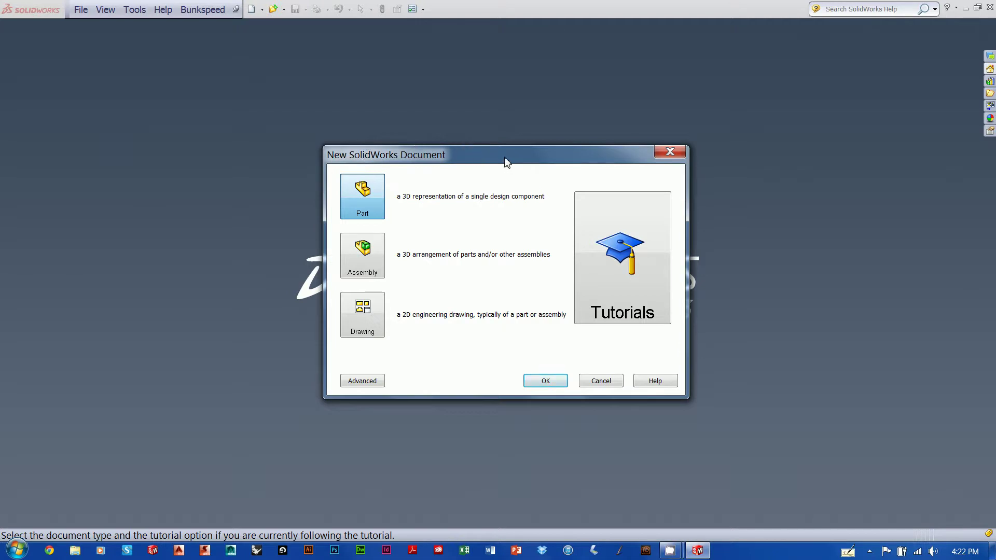
pyautogui.moveTo(506, 160)
pyautogui.mouseDown()
pyautogui.moveTo(493, 166)
pyautogui.moveTo(497, 147)
pyautogui.mouseUp()
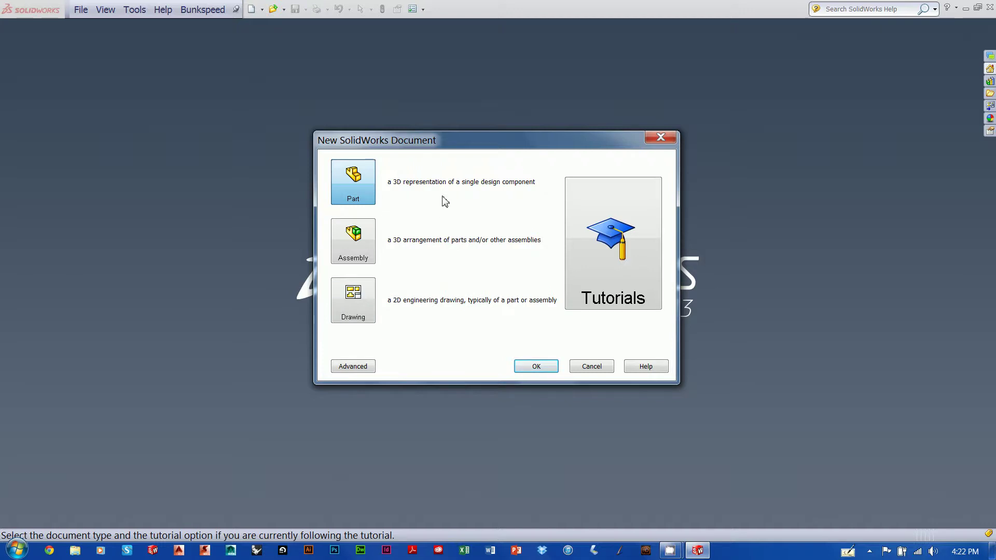
pyautogui.click(353, 367)
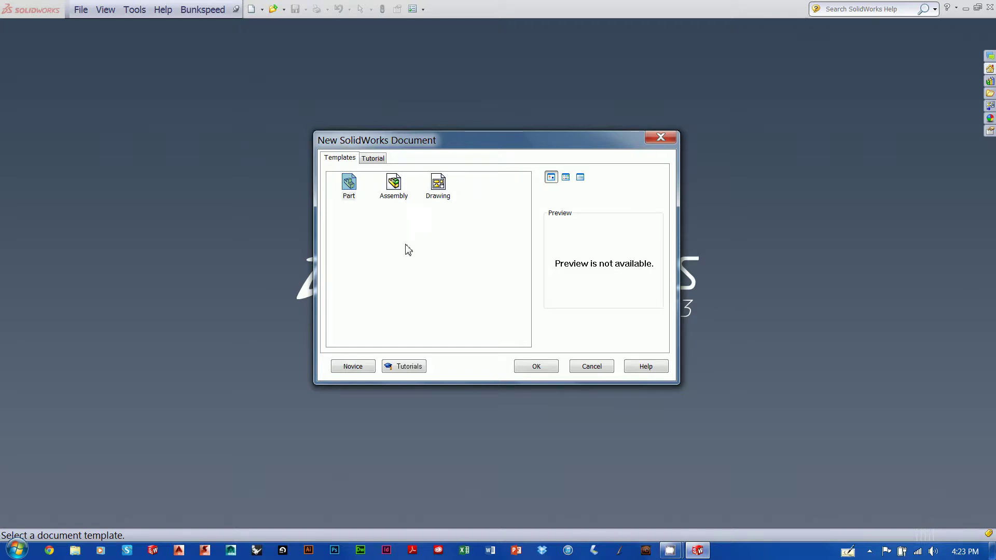
pyautogui.click(366, 371)
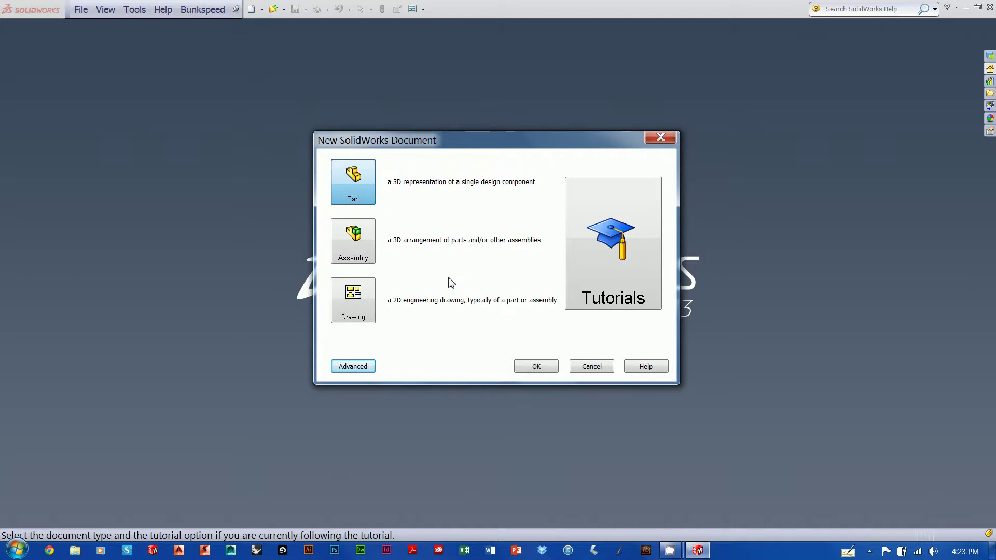
# - Switch the New SolidWorks Document dialog to Advanced view to reveal the Templates tab
pyautogui.click(353, 366)
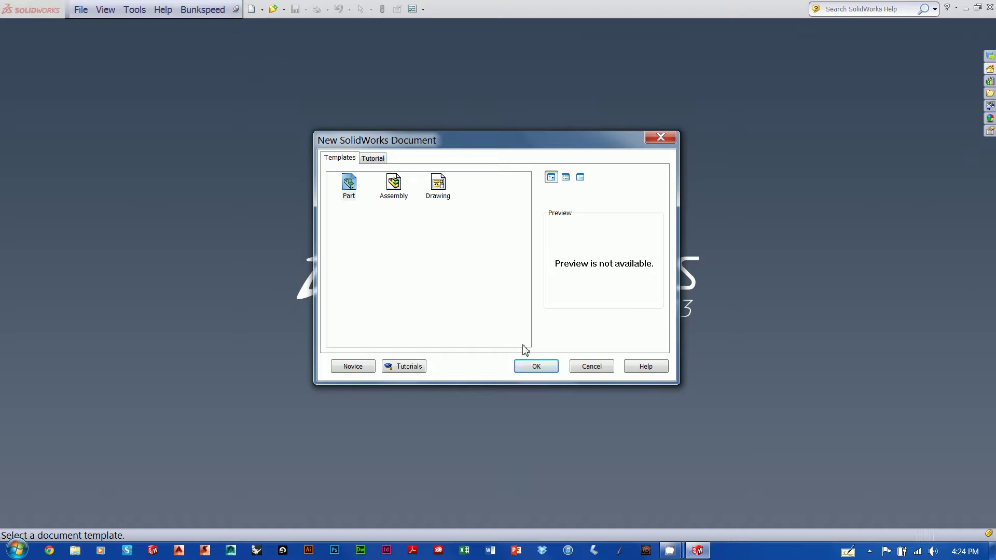
# - Create a new part and start a sketch on the Front Plane
pyautogui.click(538, 368)
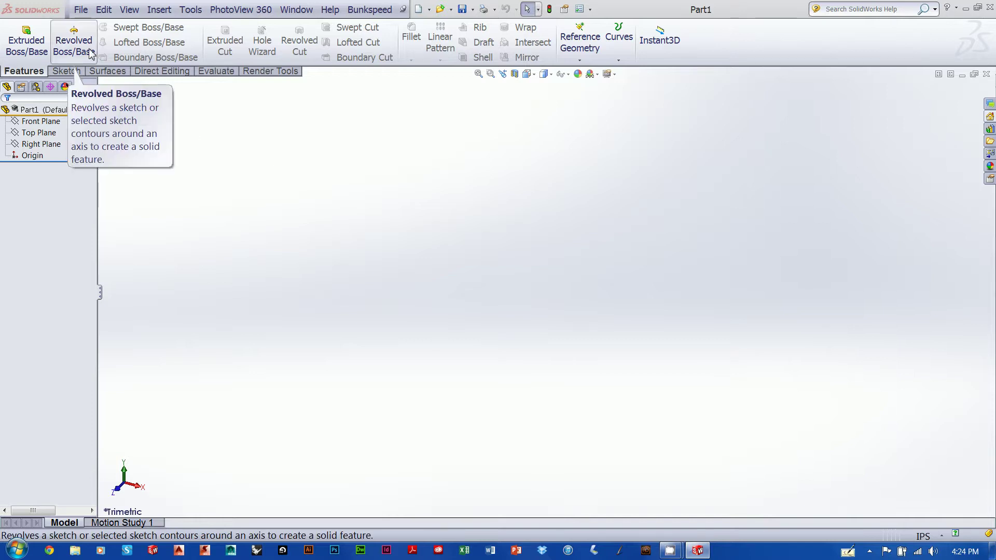
pyautogui.click(39, 133)
pyautogui.click(52, 122)
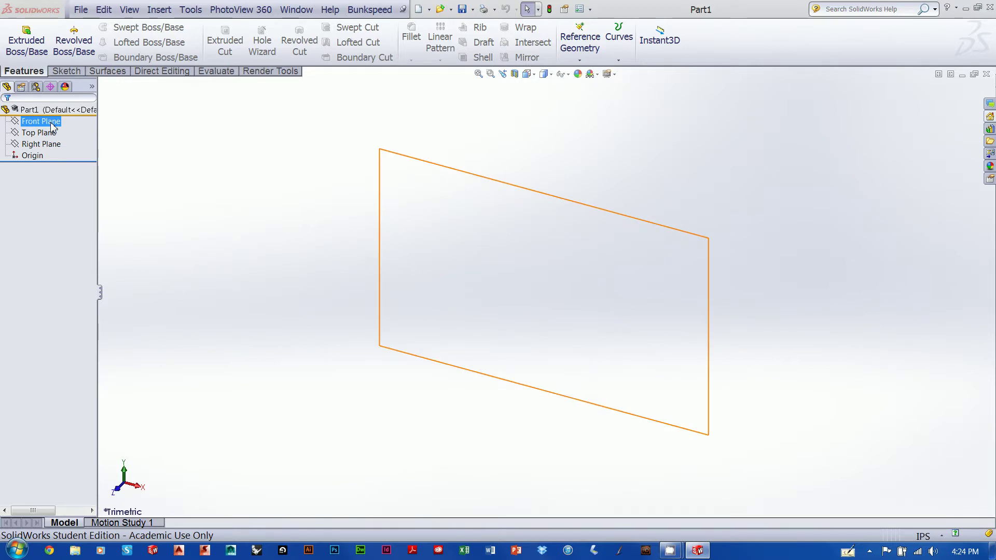
pyautogui.rightClick(52, 125)
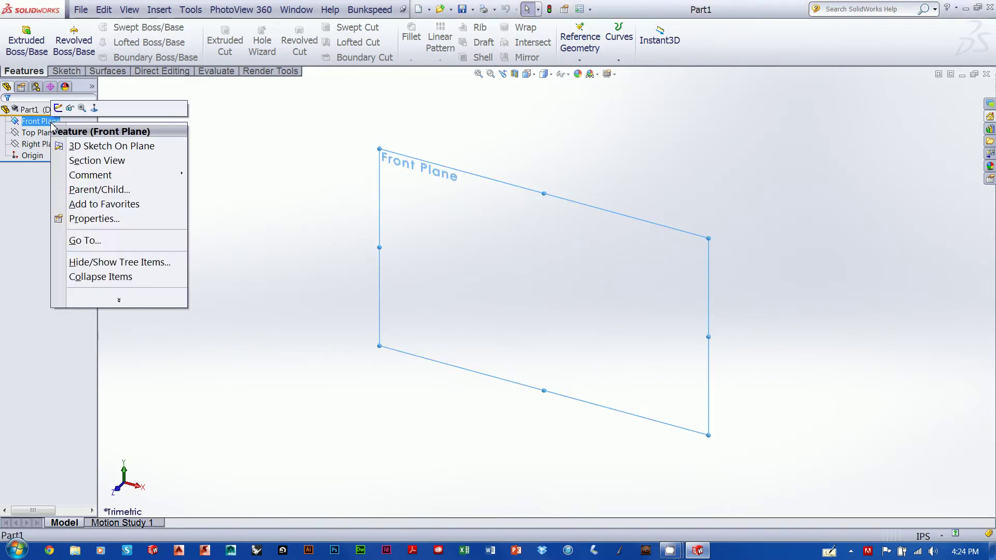
pyautogui.click(58, 110)
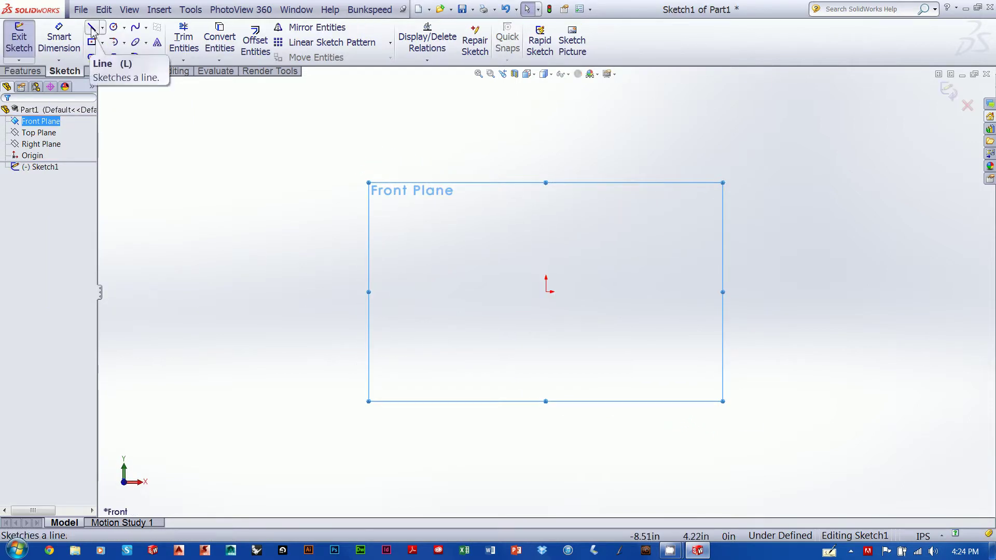
# - Draw a vertical line about 1.89 in long to the left of the origin
pyautogui.click(92, 28)
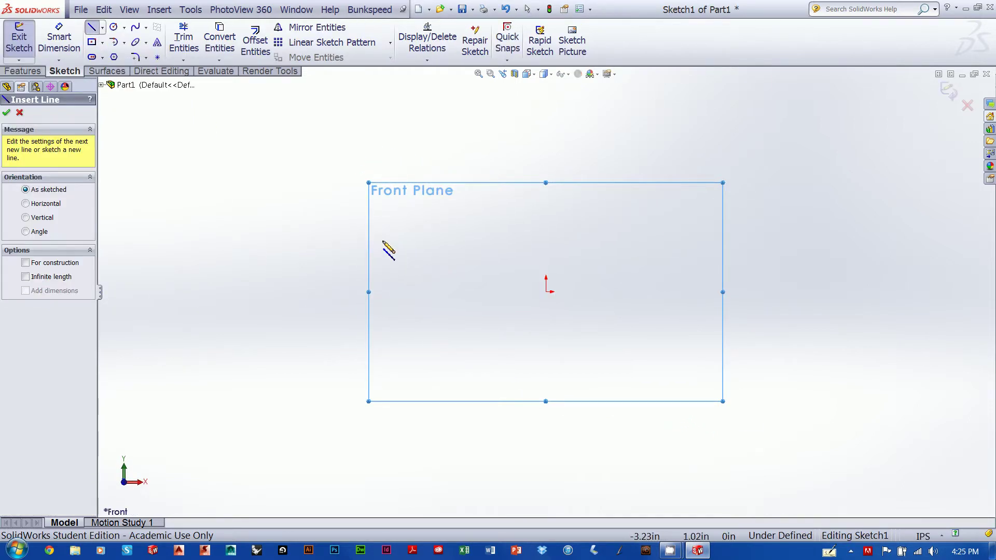
pyautogui.click(382, 240)
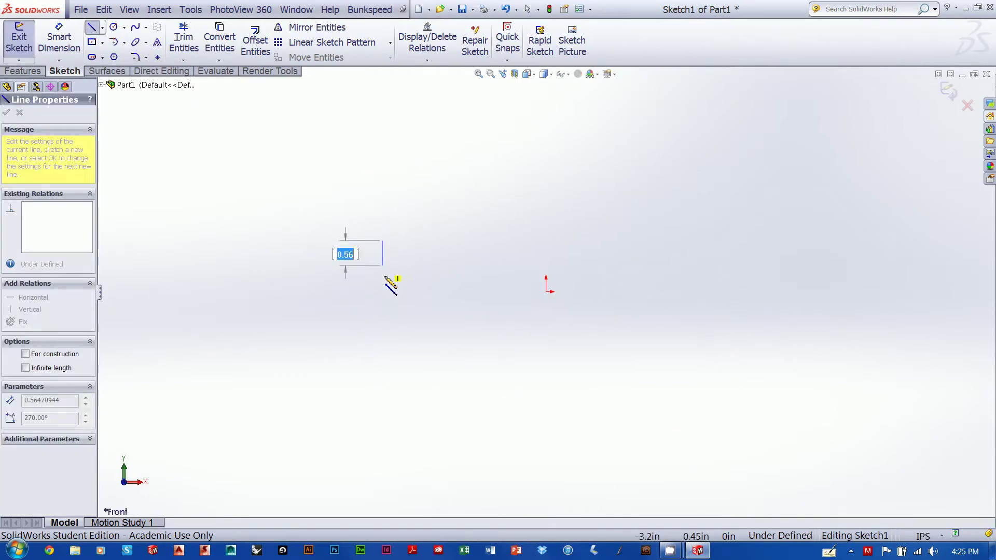
pyautogui.click(382, 336)
pyautogui.press('Escape')
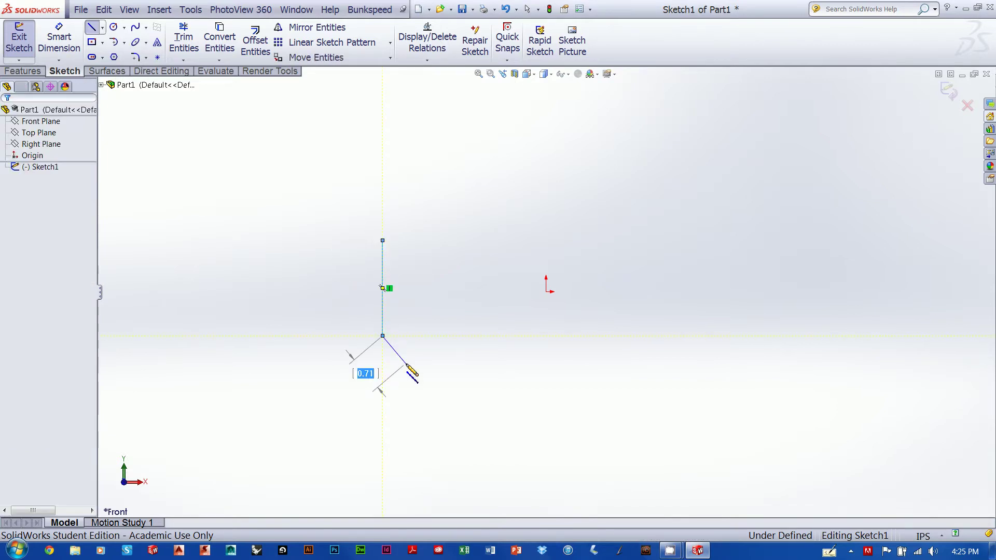
pyautogui.click(138, 28)
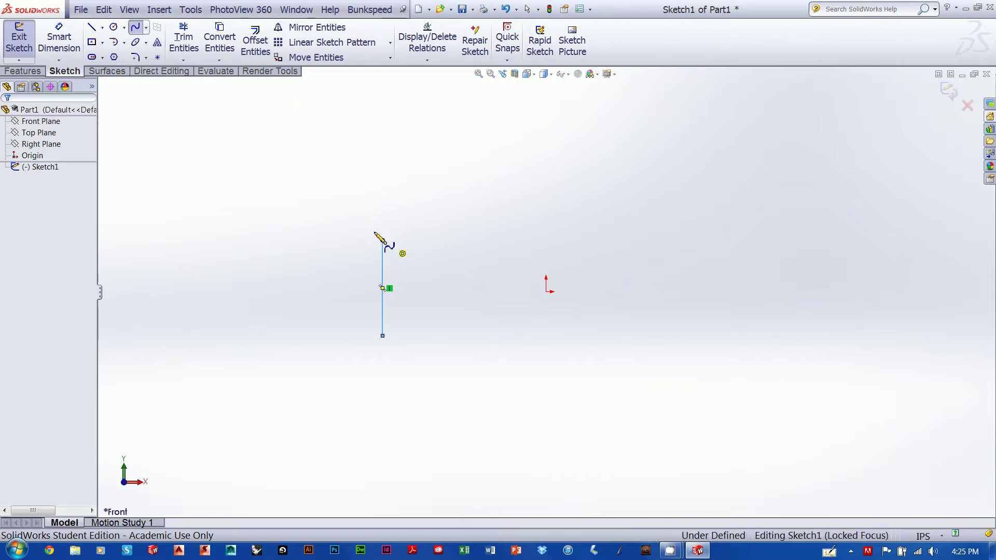
# - Draw a wavy spline from the line's top endpoint, bulging left, back to its bottom endpoint
pyautogui.click(382, 240)
pyautogui.click(291, 181)
pyautogui.click(290, 232)
pyautogui.click(232, 267)
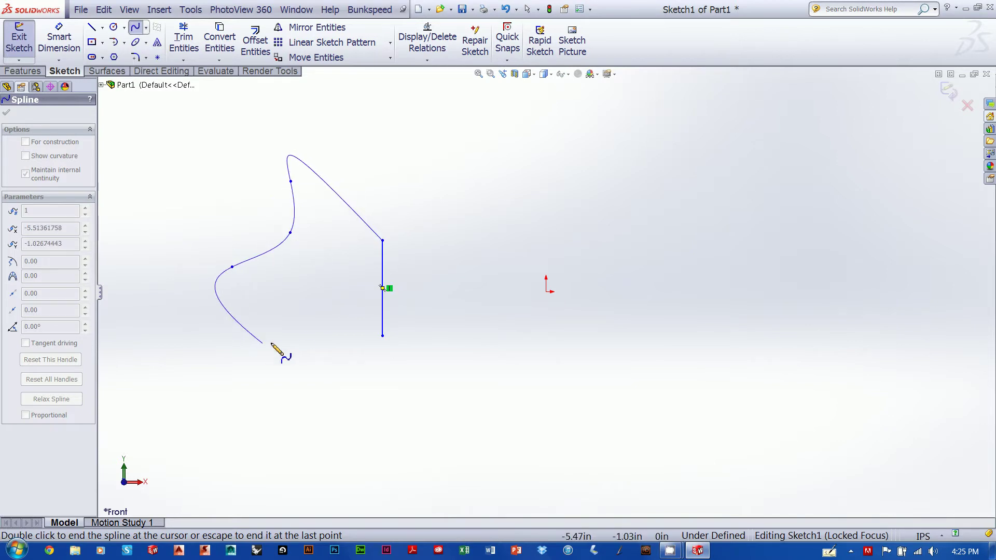
pyautogui.click(285, 335)
pyautogui.click(276, 394)
pyautogui.click(383, 336)
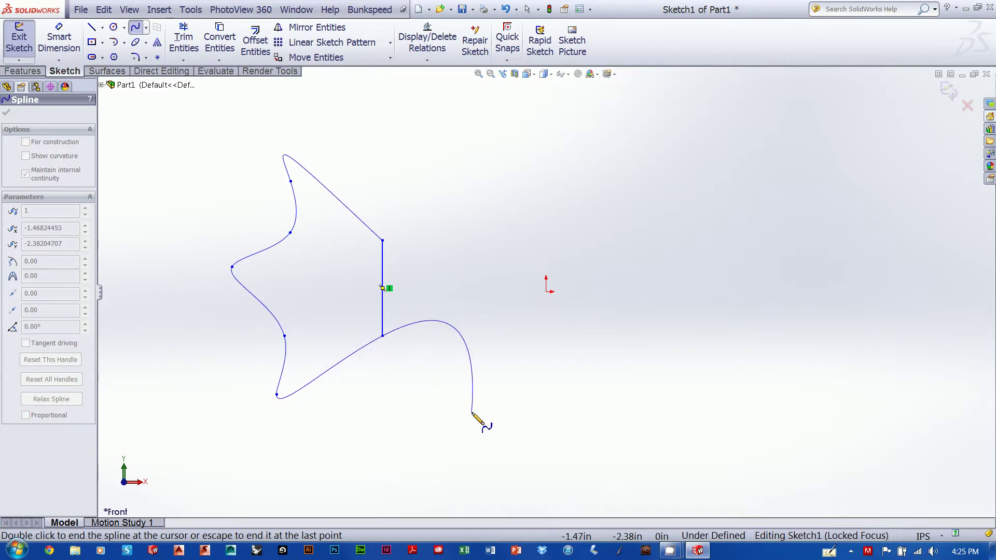
pyautogui.press('Escape')
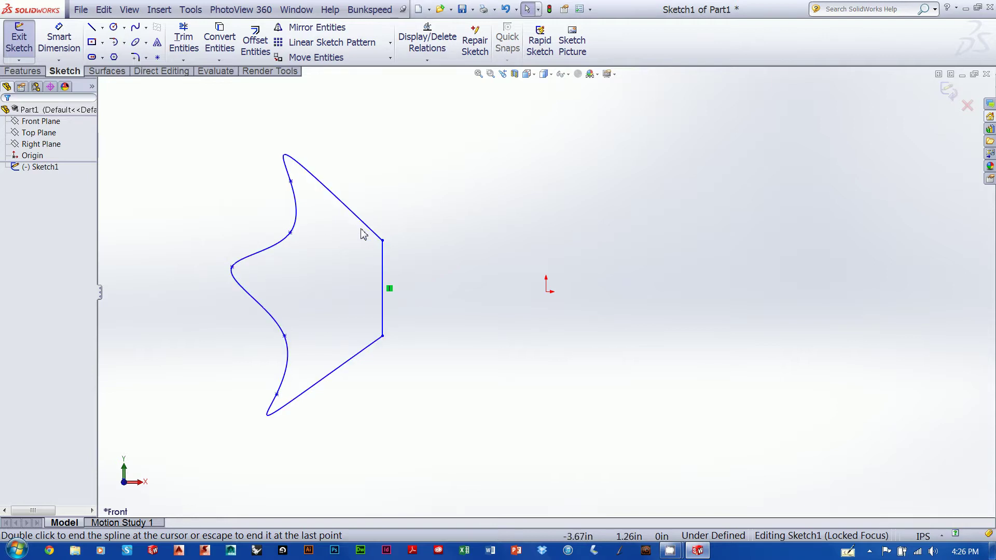
# - Add a Make Tangent relation between the spline and the vertical line at the top end
pyautogui.click(378, 234)
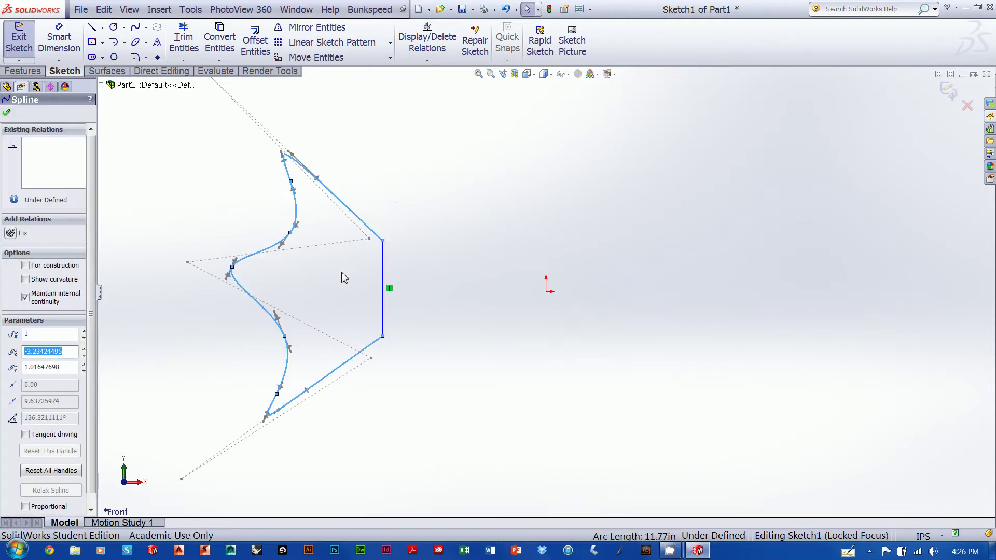
pyautogui.rightClick(383, 269)
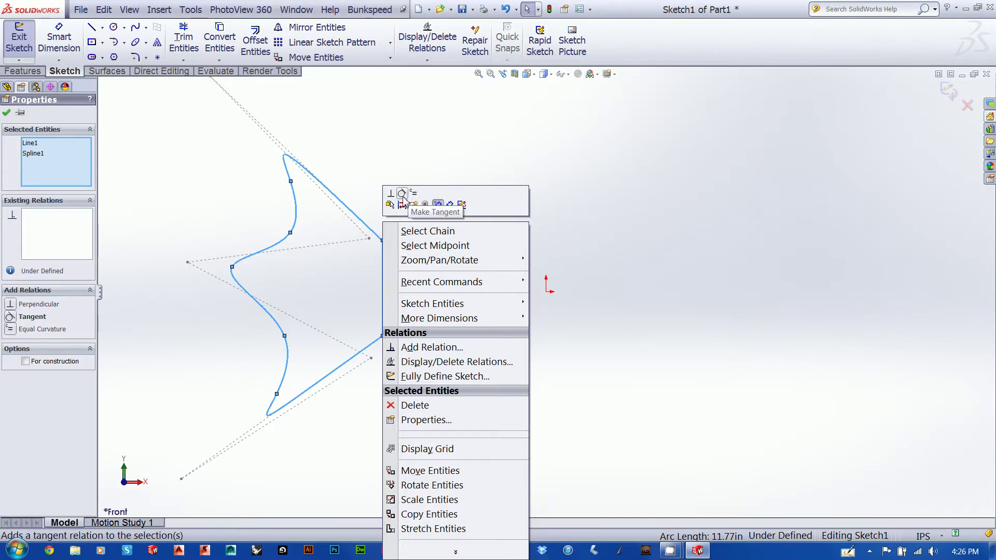
pyautogui.click(402, 194)
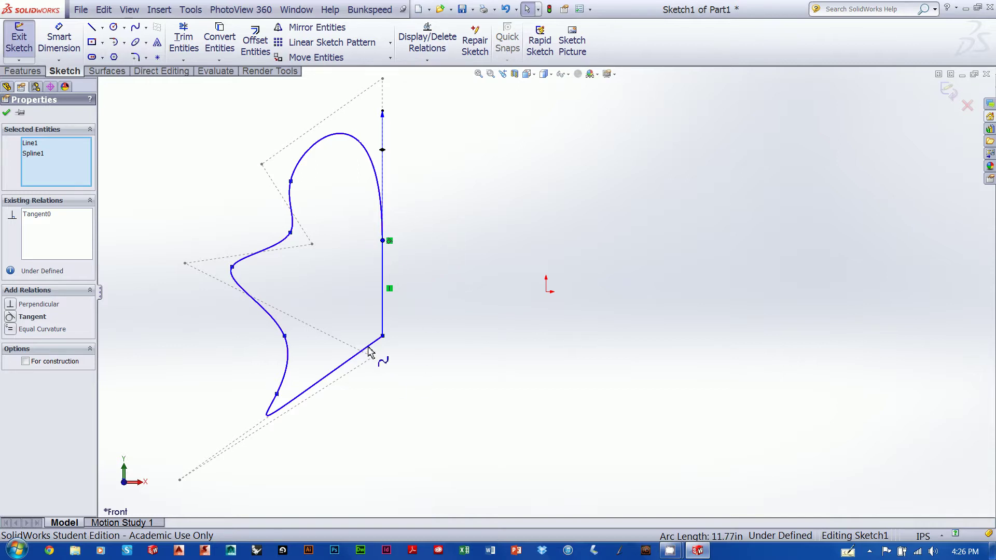
pyautogui.click(425, 394)
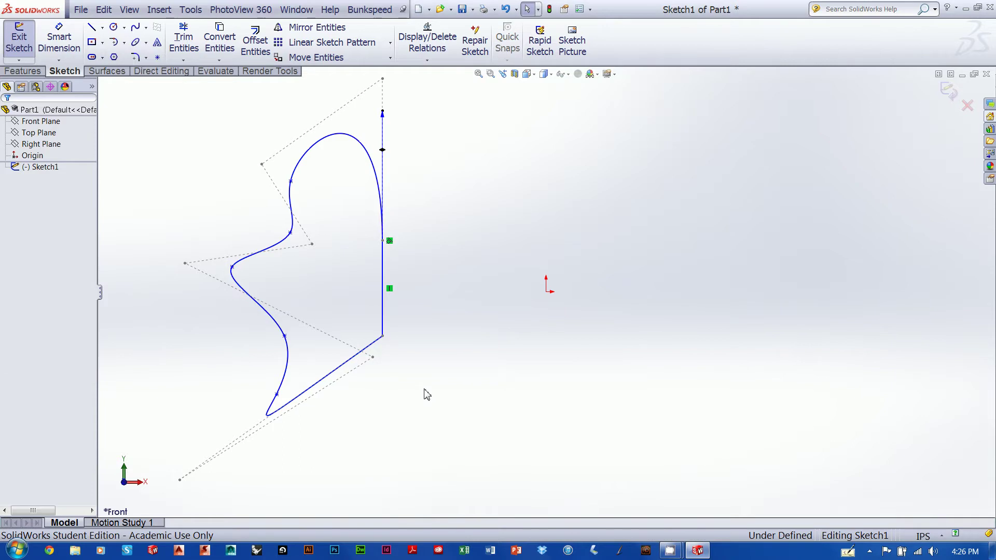
# - Add a second Make Tangent relation between the spline and line at the bottom end
pyautogui.click(374, 344)
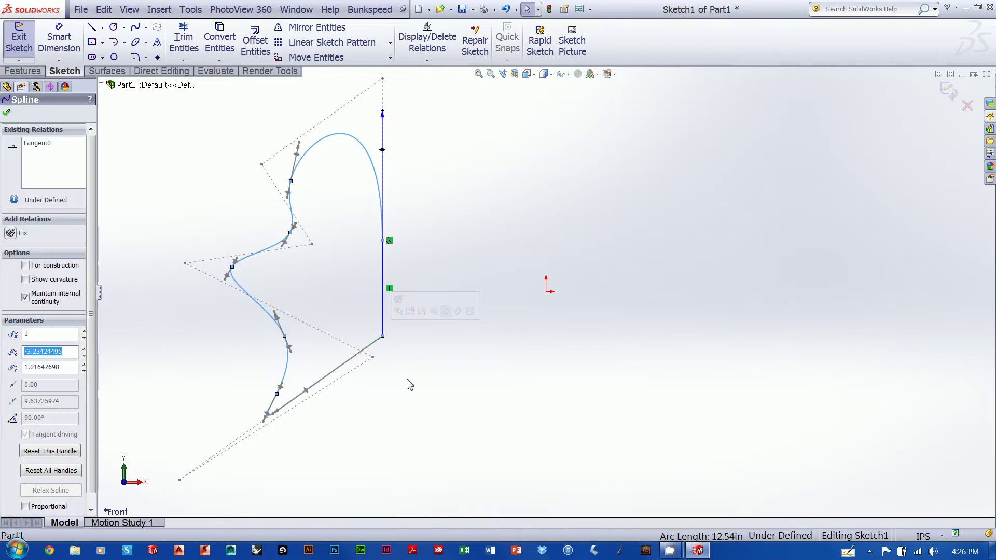
pyautogui.scroll(-3, 415, 353)
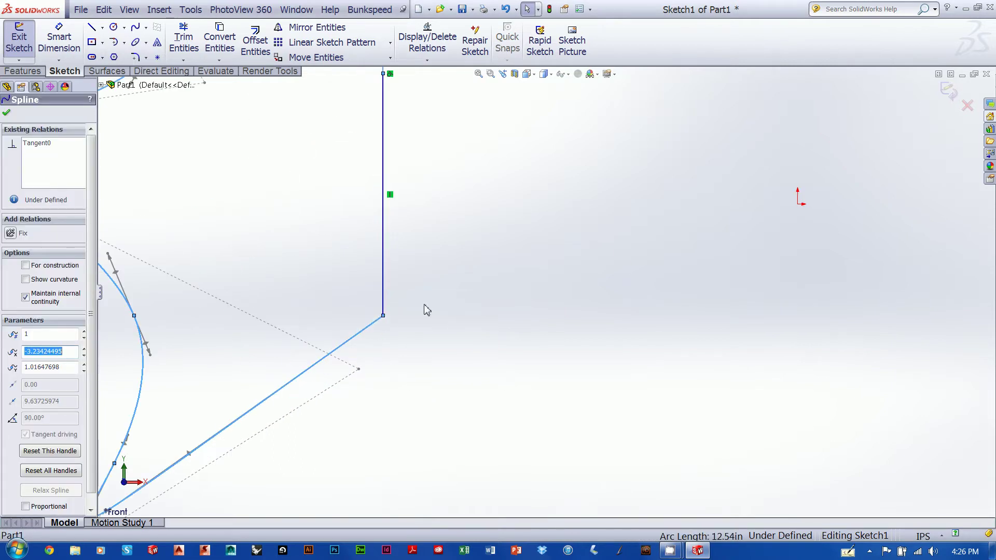
pyautogui.keyDown('ctrl'); pyautogui.click(384, 278); pyautogui.keyUp('ctrl')
pyautogui.rightClick(386, 279)
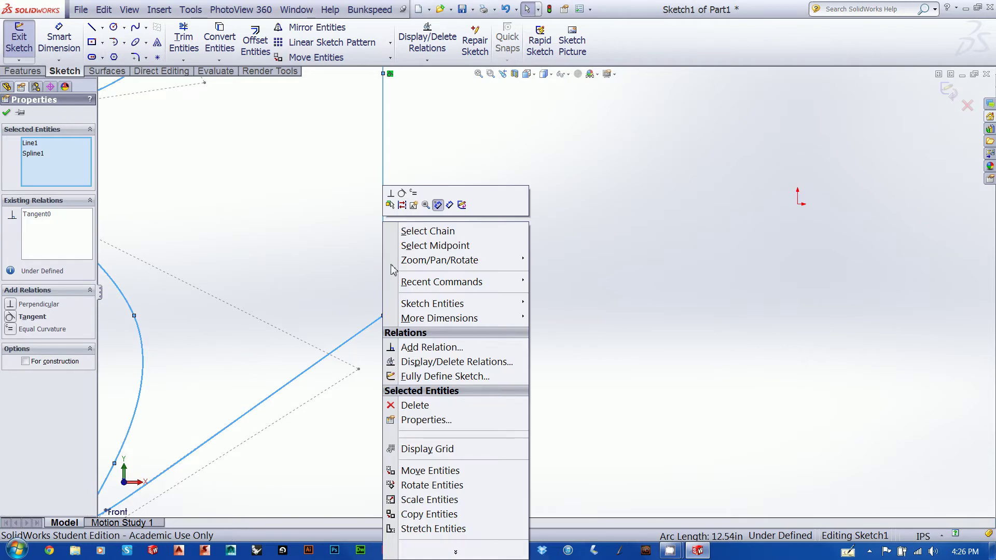
pyautogui.click(403, 196)
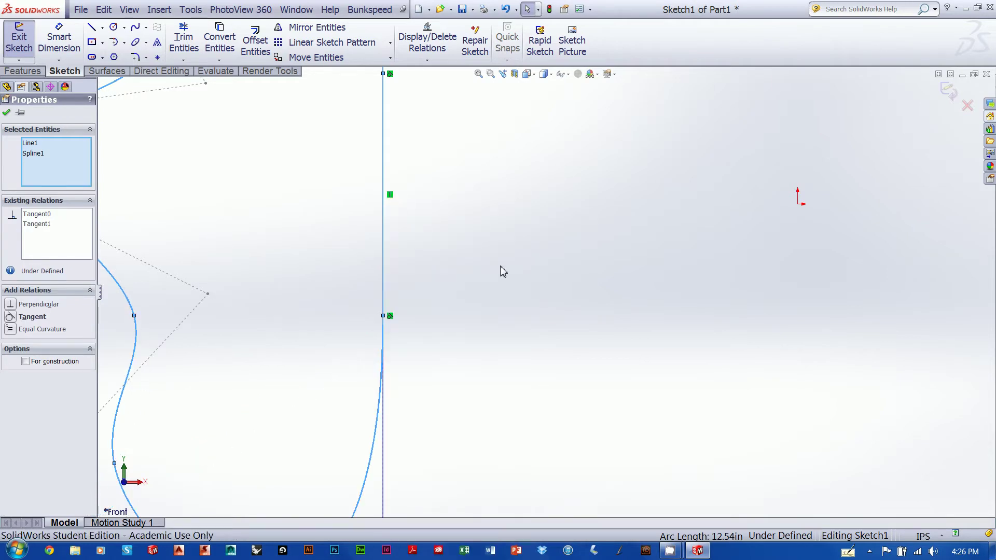
# - Zoom in on the profile and display the spline's control points
pyautogui.scroll(5, 487, 292)
pyautogui.scroll(-3, 487, 278)
pyautogui.scroll(3, 467, 267)
pyautogui.scroll(-1, 471, 283)
pyautogui.click(433, 288)
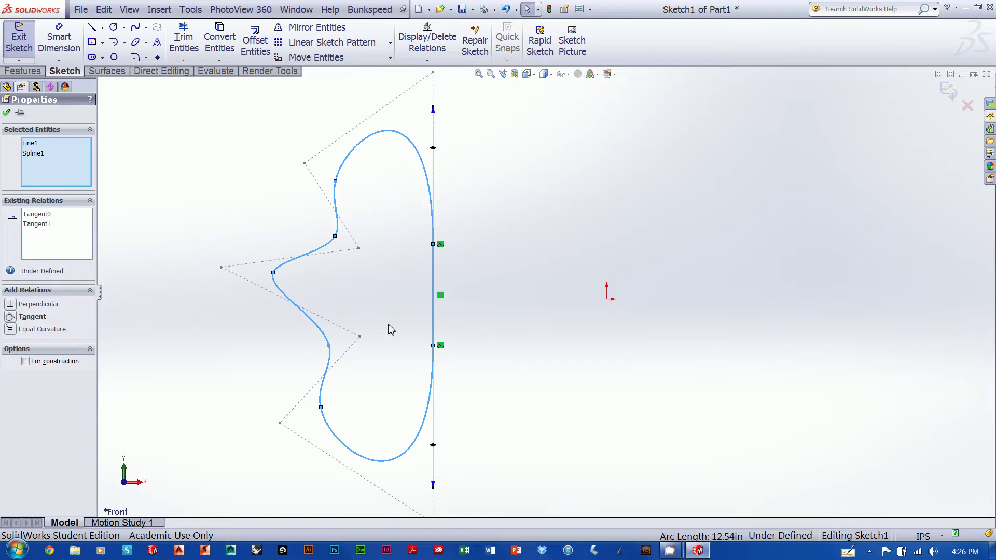
pyautogui.scroll(3, 490, 249)
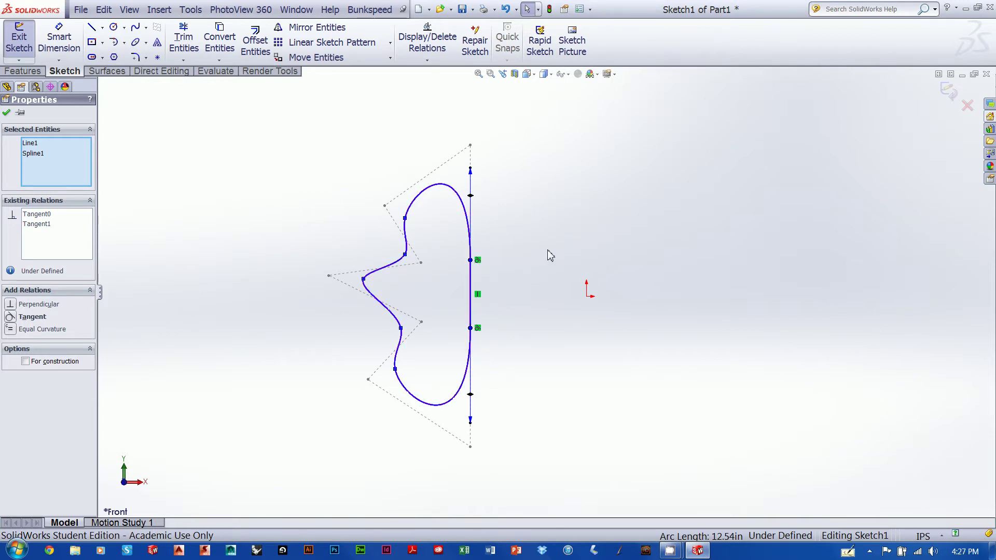
# - Drag spline control points to reshape the lobes and pull the left tip outward, then exit the sketch
pyautogui.moveTo(385, 206); pyautogui.dragTo(361, 195)
pyautogui.moveTo(367, 381); pyautogui.dragTo(354, 406)
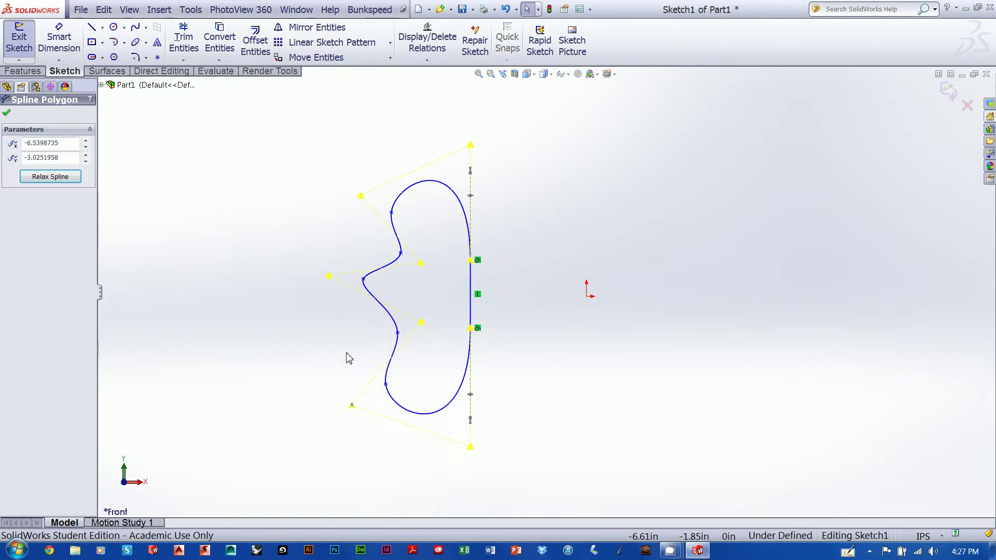
pyautogui.moveTo(329, 276); pyautogui.dragTo(322, 304)
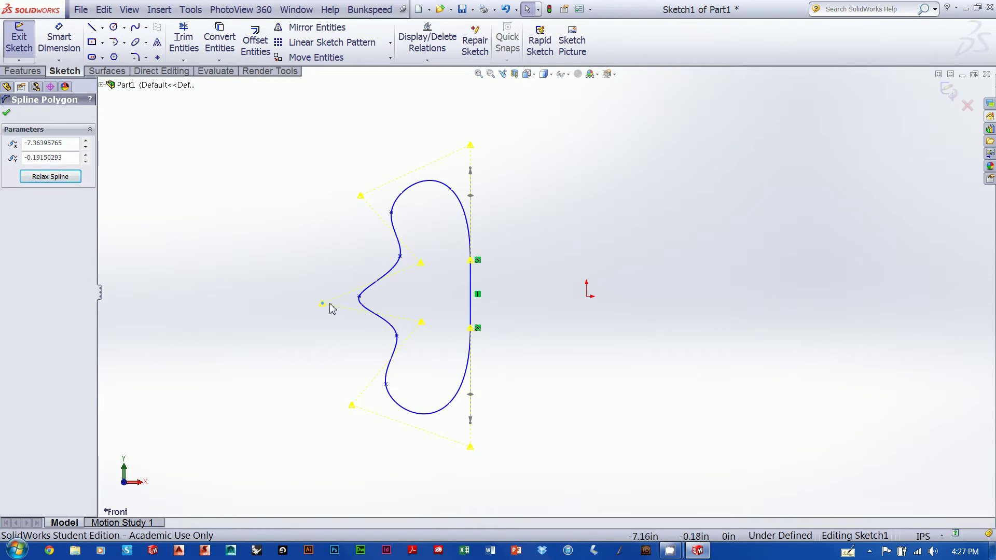
pyautogui.moveTo(322, 304); pyautogui.dragTo(278, 300)
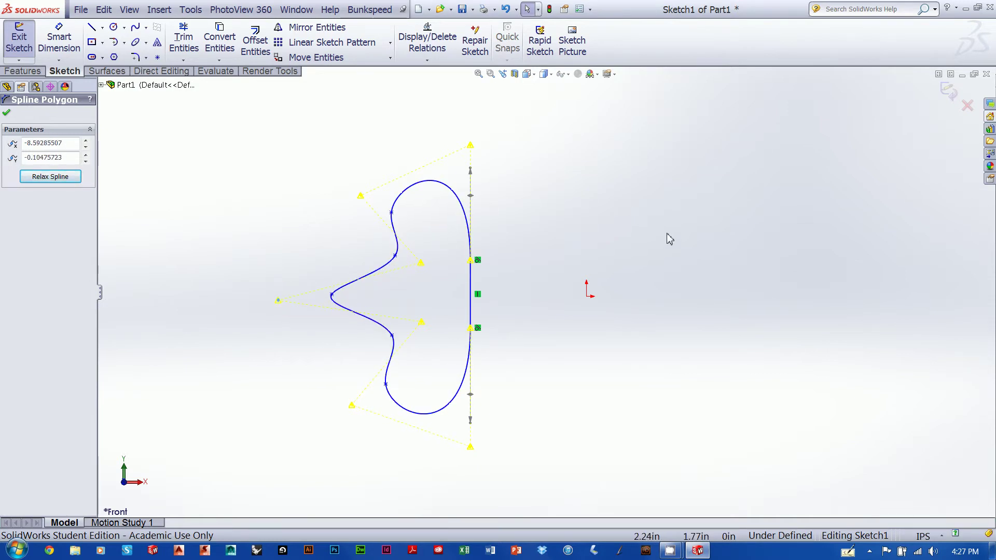
pyautogui.click(948, 92)
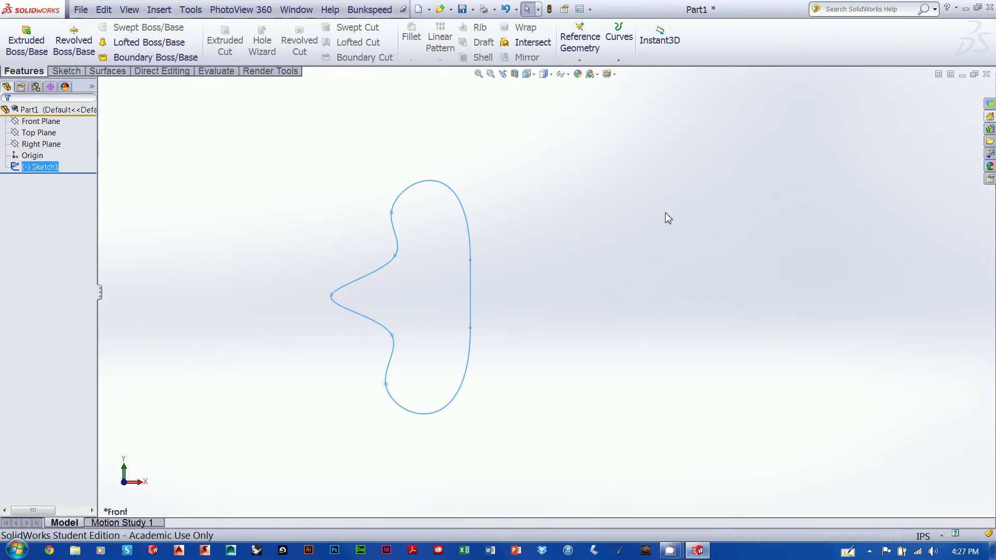
pyautogui.click(37, 167)
# - Start a new Sketch2 on the Front Plane
pyautogui.rightClick(44, 125)
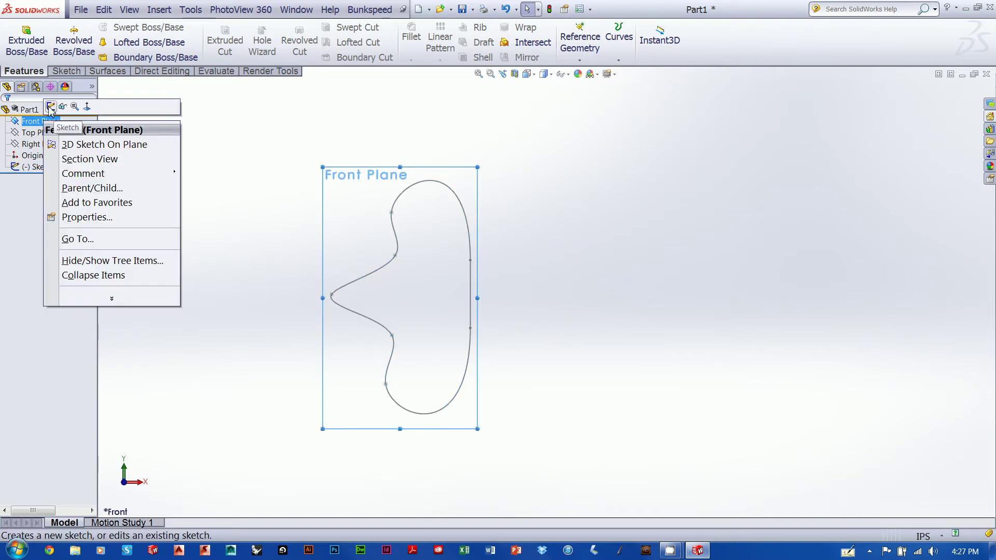
pyautogui.click(51, 109)
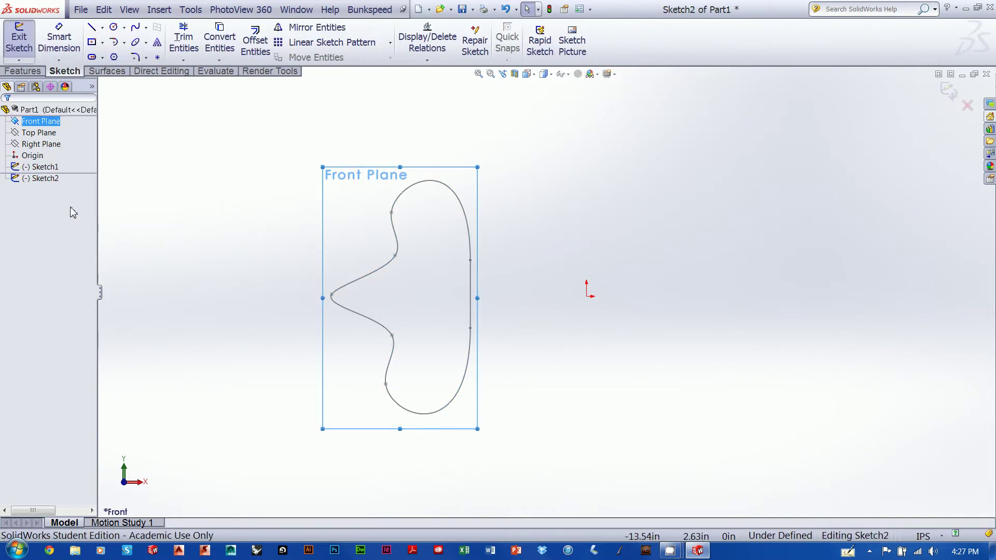
pyautogui.click(39, 179)
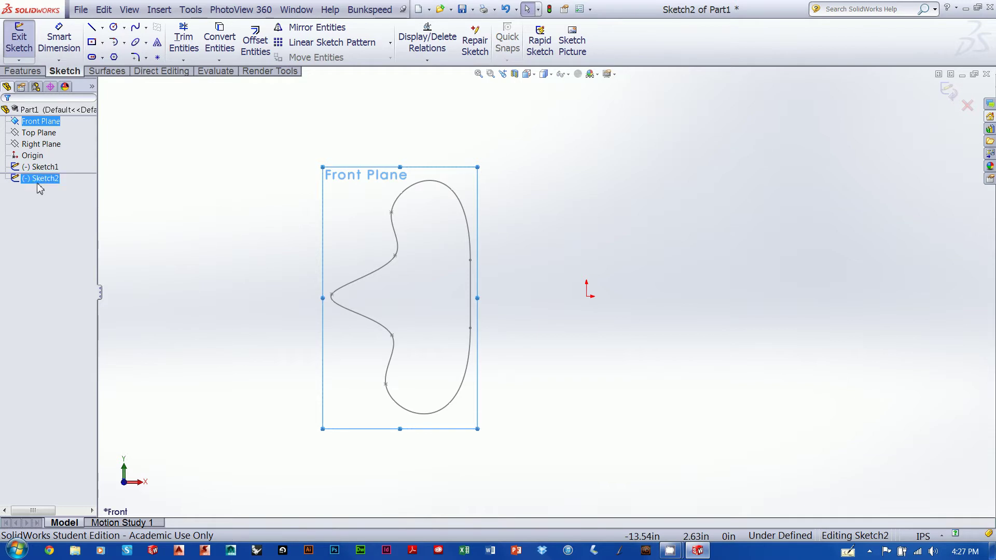
pyautogui.click(42, 195)
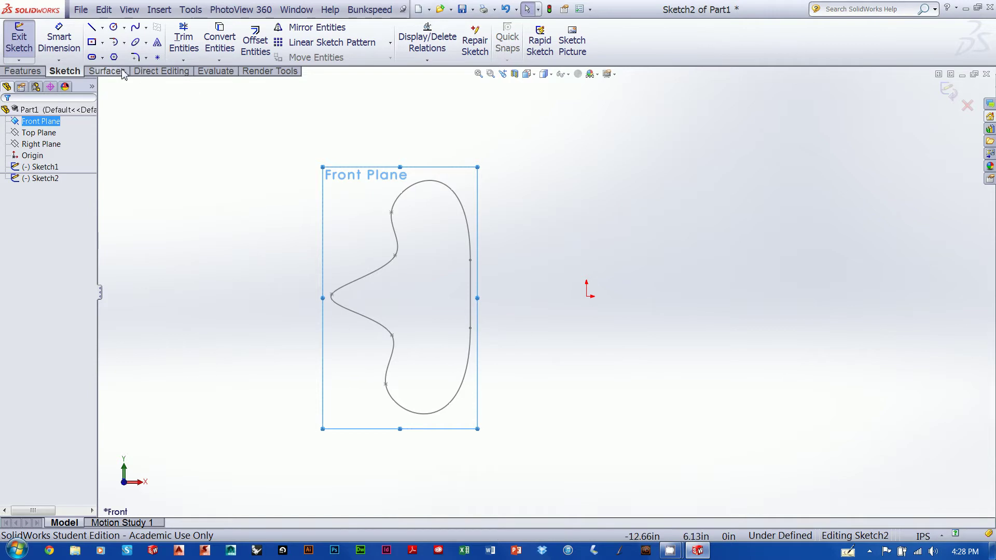
# - Draw a vertical line right of the profile and convert it to construction geometry
pyautogui.click(91, 27)
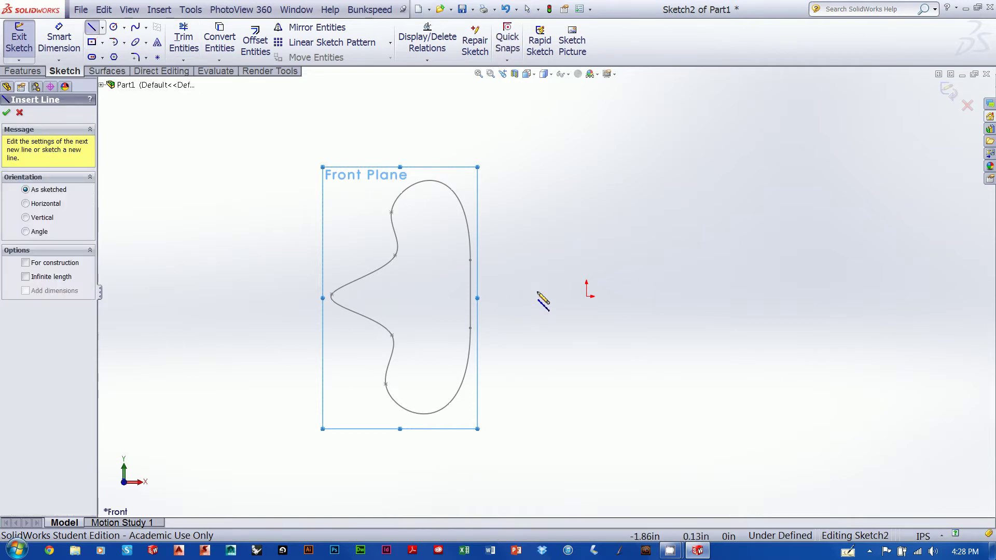
pyautogui.click(741, 150)
pyautogui.click(741, 440)
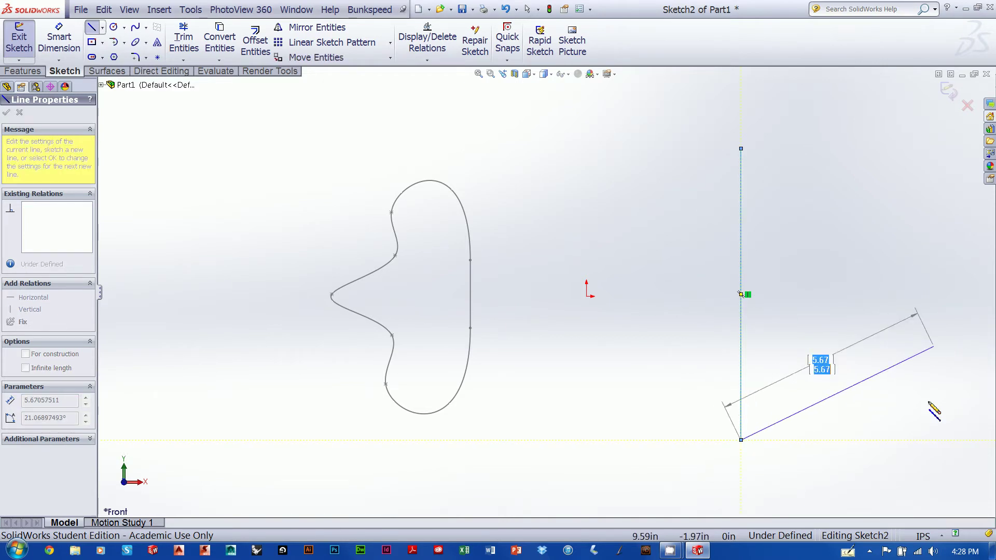
pyautogui.press('Escape')
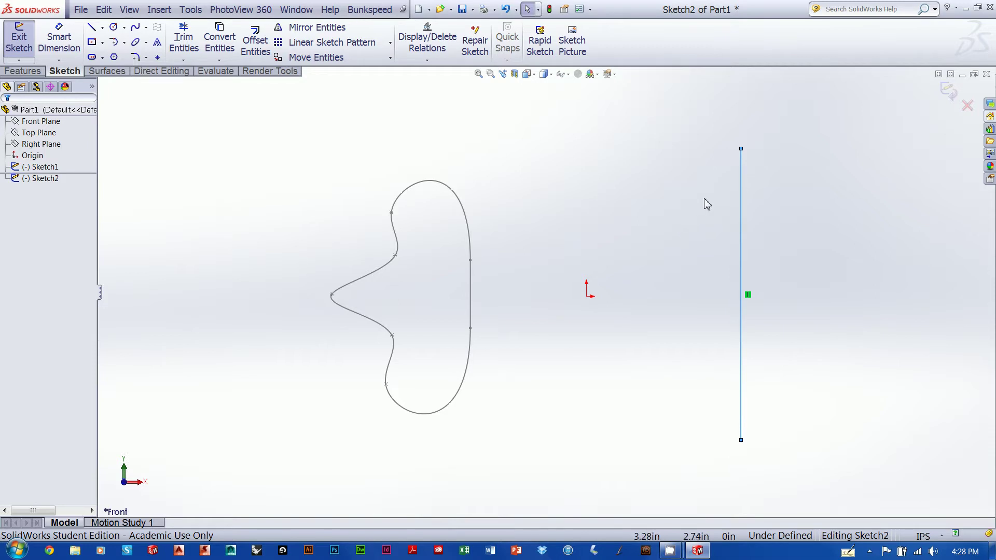
pyautogui.rightClick(741, 240)
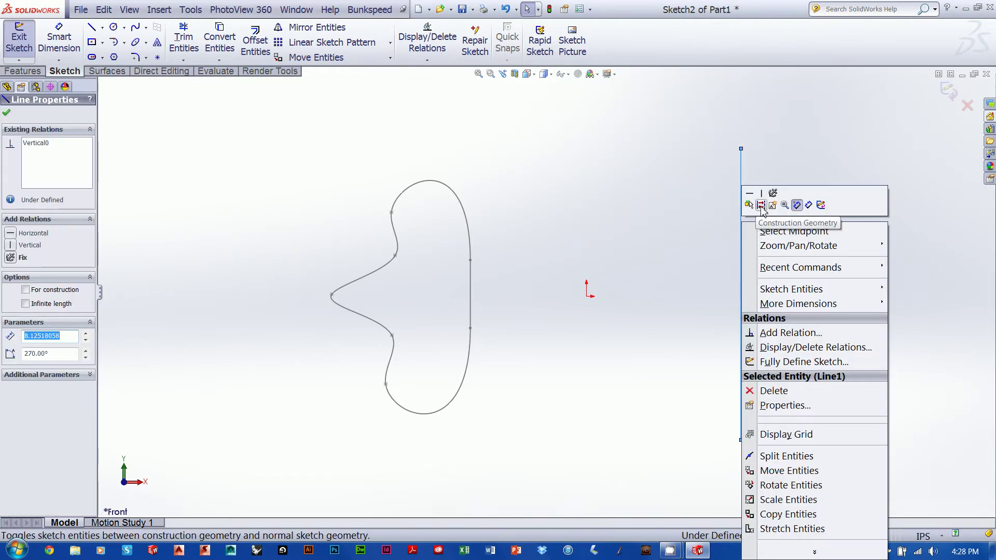
pyautogui.click(762, 205)
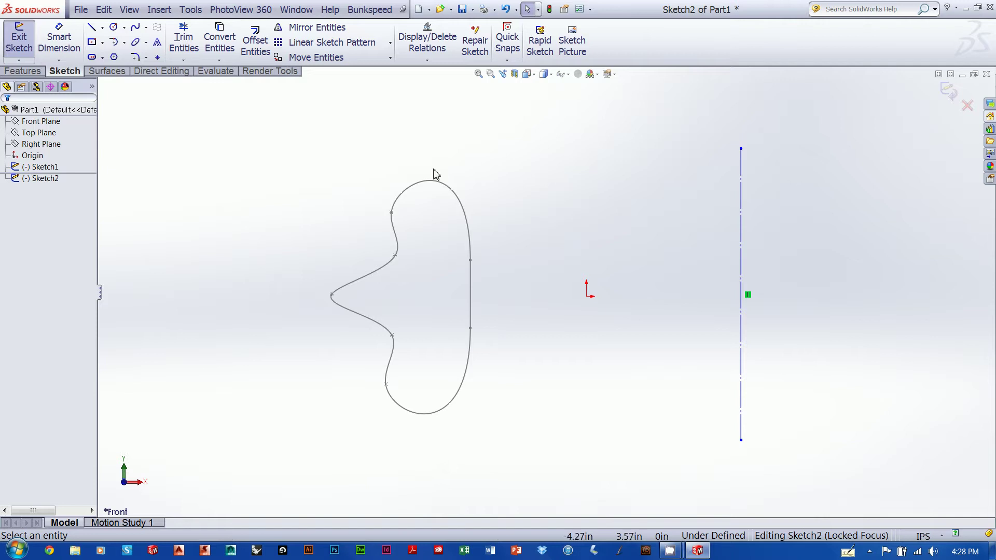
# - Zoom out and orbit to view the axis line, then exit Sketch2
pyautogui.click(103, 27)
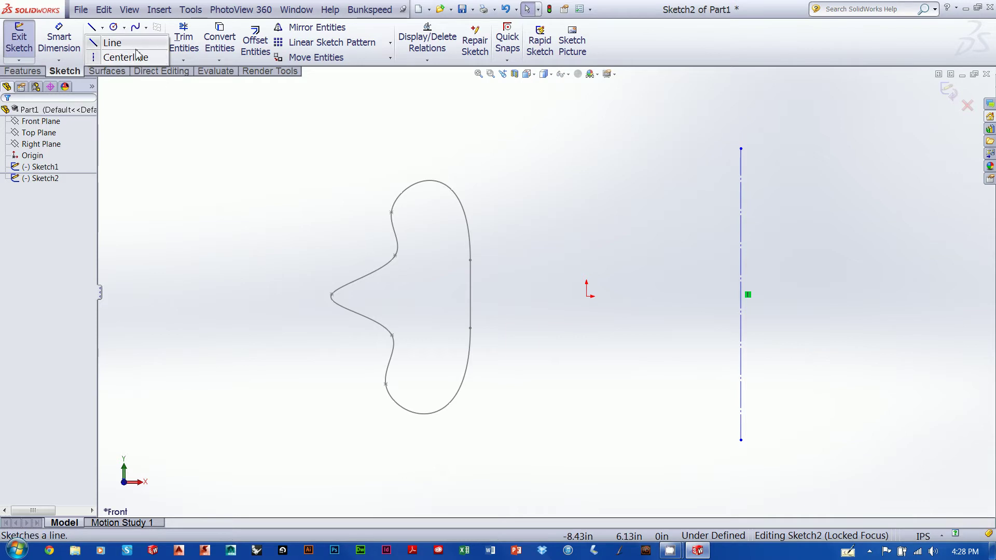
pyautogui.click(184, 61)
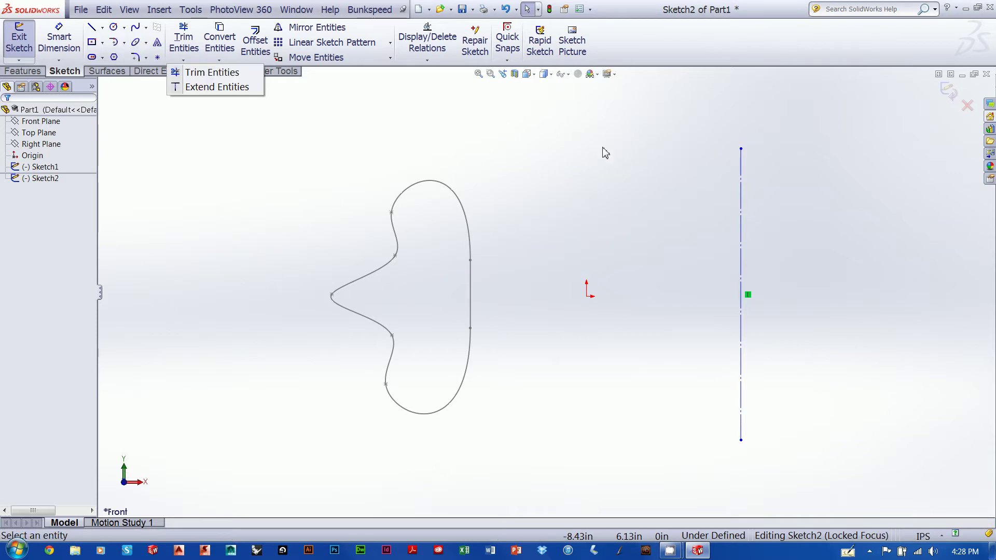
pyautogui.click(630, 163)
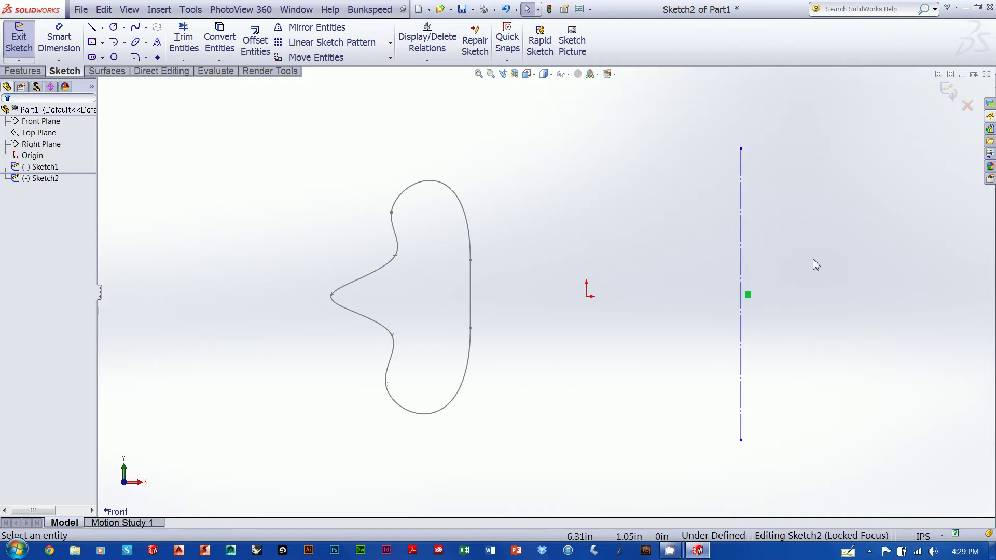
pyautogui.moveTo(814, 259)
pyautogui.keyDown('shift'); pyautogui.mouseDown(button='middle')
pyautogui.moveTo(835, 256)
pyautogui.moveTo(776, 304)
pyautogui.mouseUp(button='middle'); pyautogui.keyUp('shift')
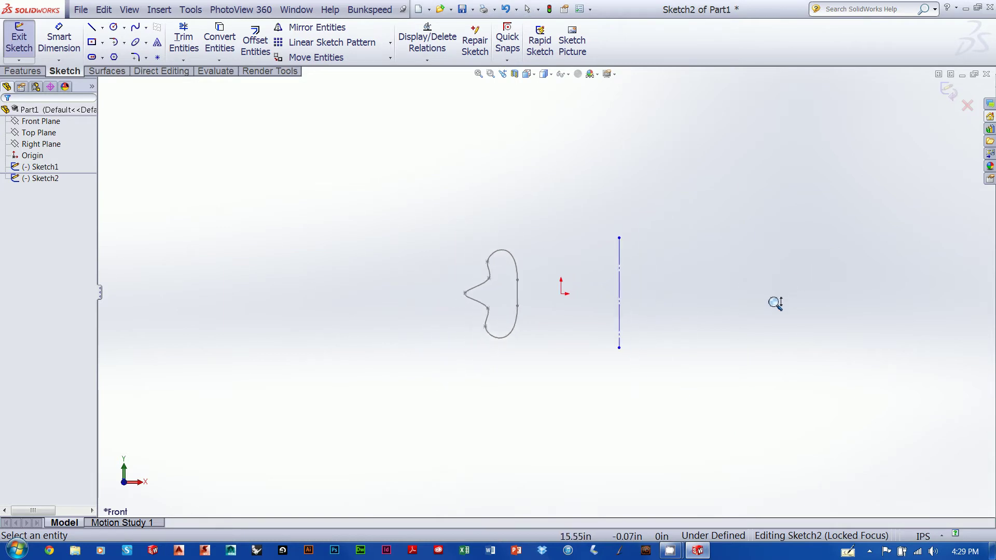
pyautogui.moveTo(734, 241)
pyautogui.mouseDown(button='middle')
pyautogui.moveTo(696, 296)
pyautogui.moveTo(681, 350)
pyautogui.moveTo(682, 304)
pyautogui.moveTo(675, 318)
pyautogui.moveTo(685, 302)
pyautogui.mouseUp(button='middle')
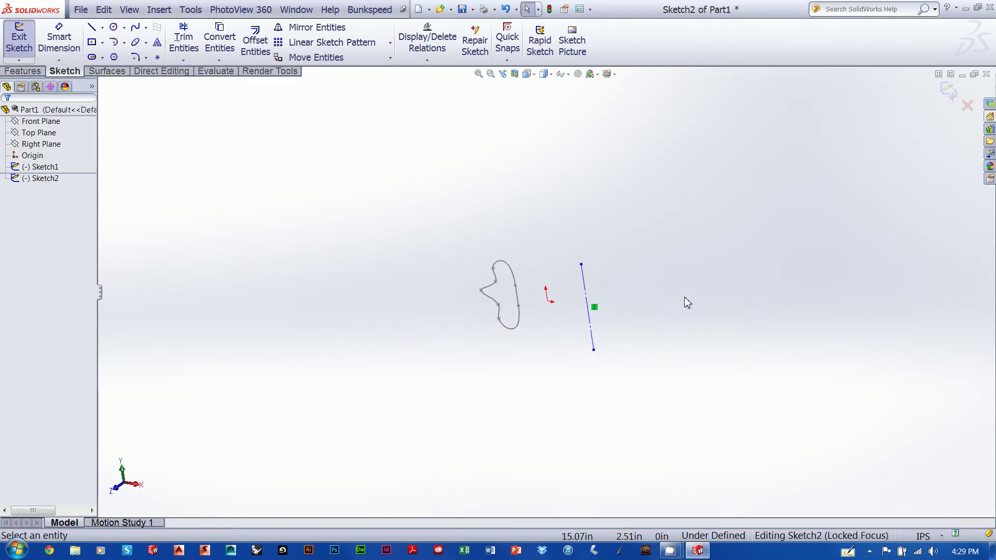
pyautogui.click(947, 91)
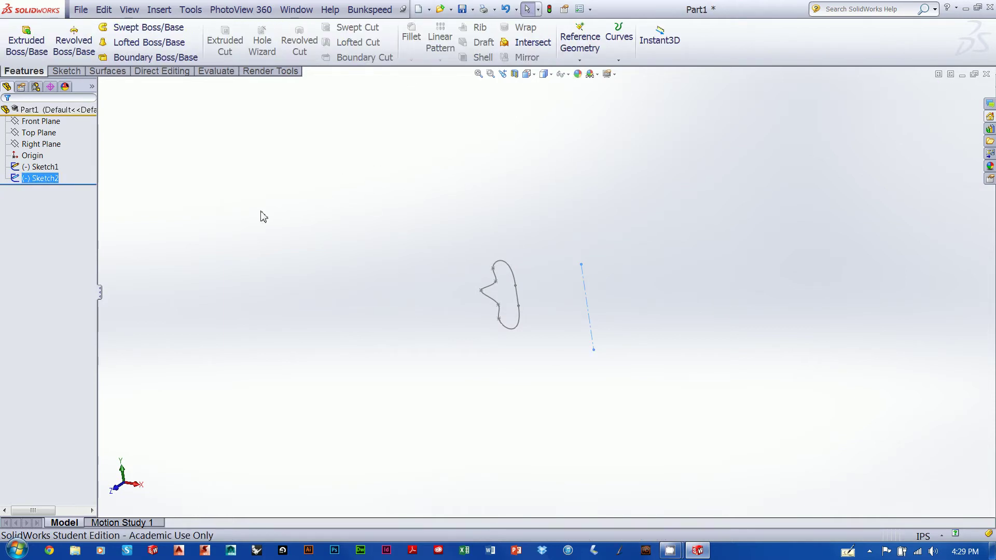
# - Revolve Sketch1 around the Sketch2 centerline at 360° to create Revolve1
pyautogui.click(72, 47)
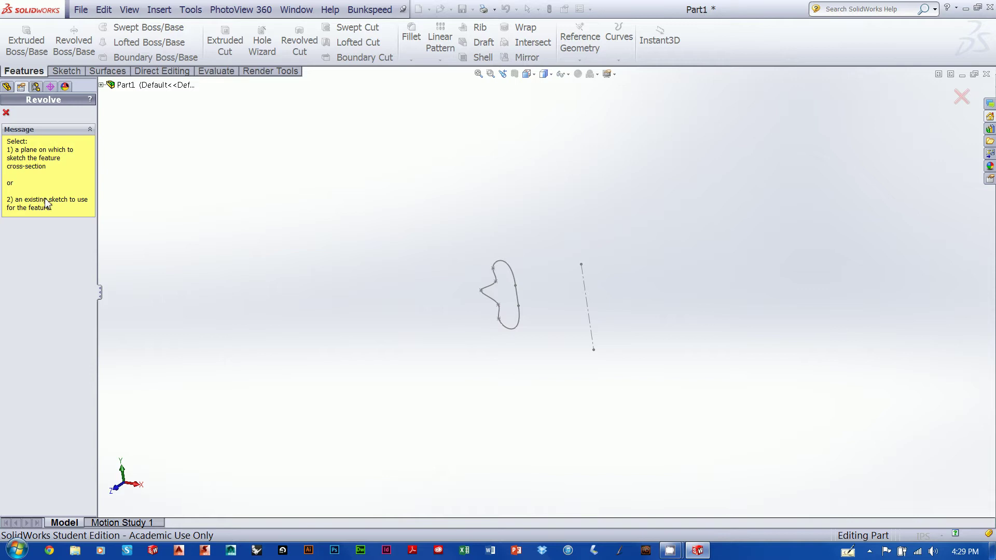
pyautogui.click(101, 85)
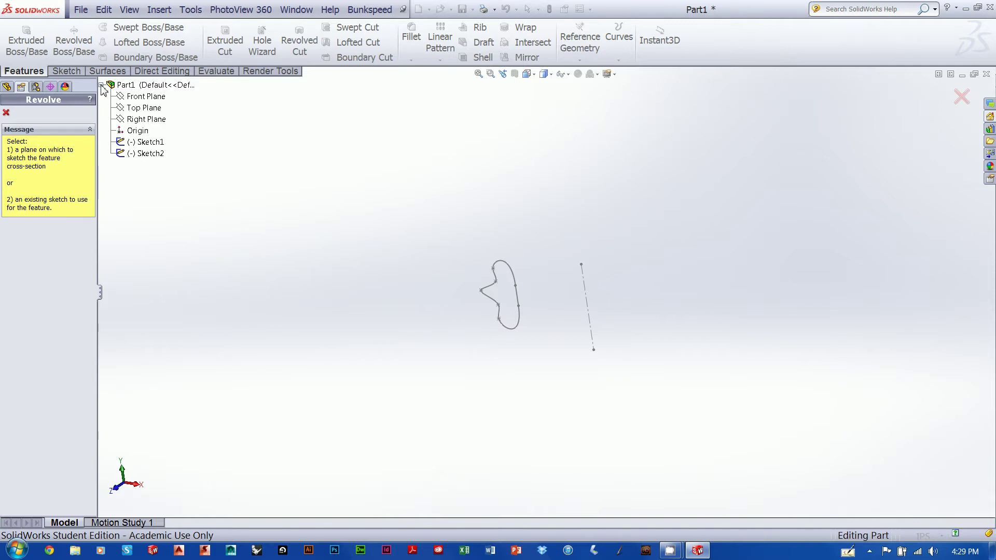
pyautogui.click(144, 143)
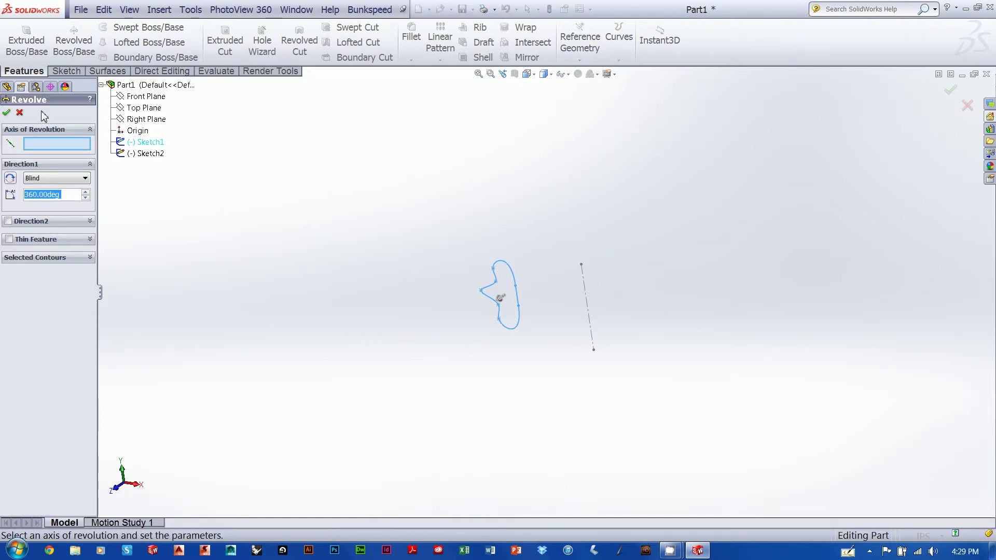
pyautogui.click(48, 150)
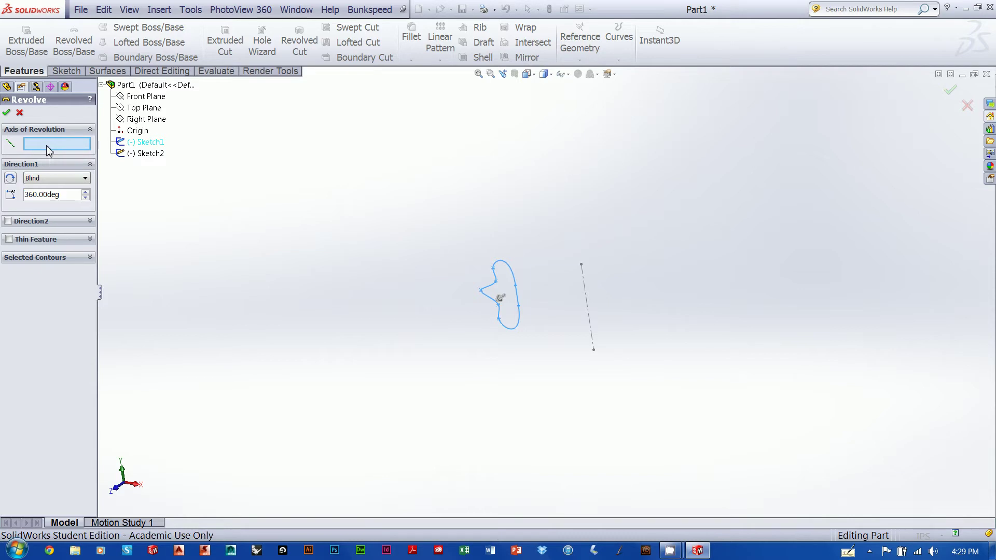
pyautogui.click(589, 309)
pyautogui.moveTo(371, 193); pyautogui.dragTo(371, 214, button='middle')
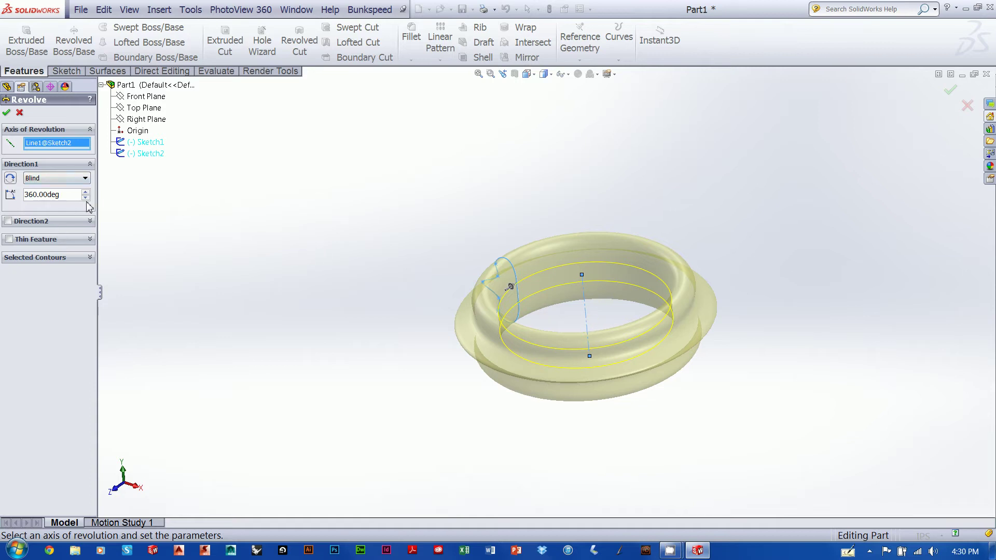
pyautogui.moveTo(85, 199); pyautogui.dragTo(86, 199)
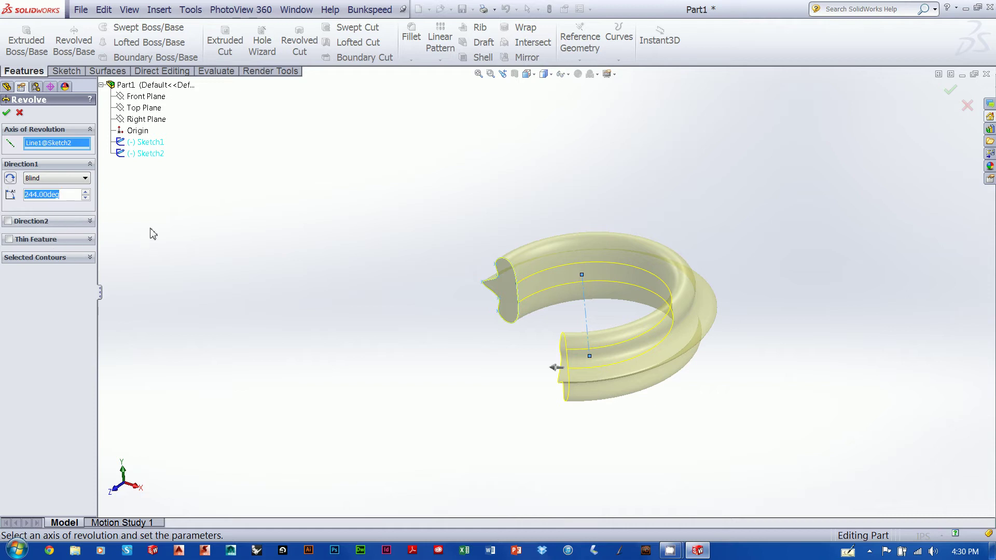
pyautogui.write('360')
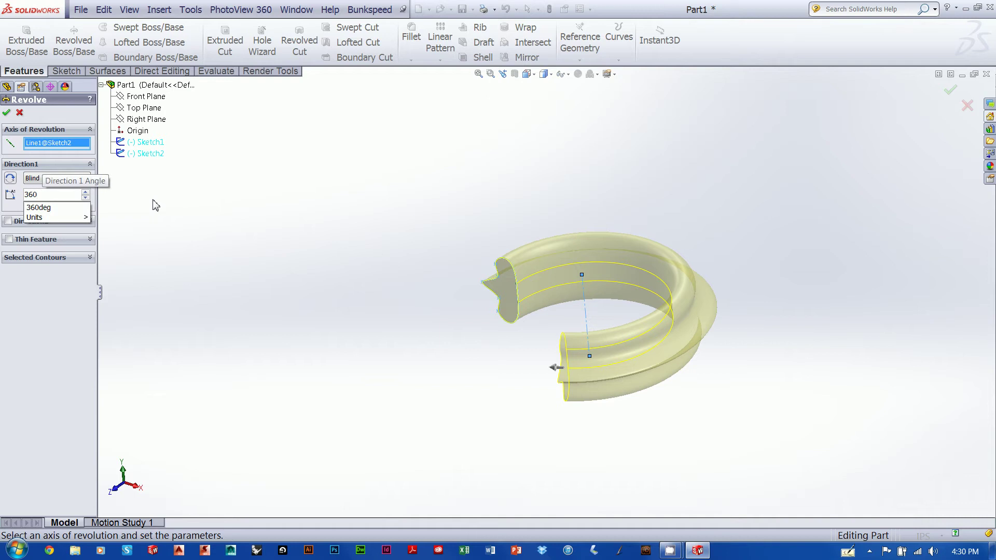
pyautogui.press('Return')
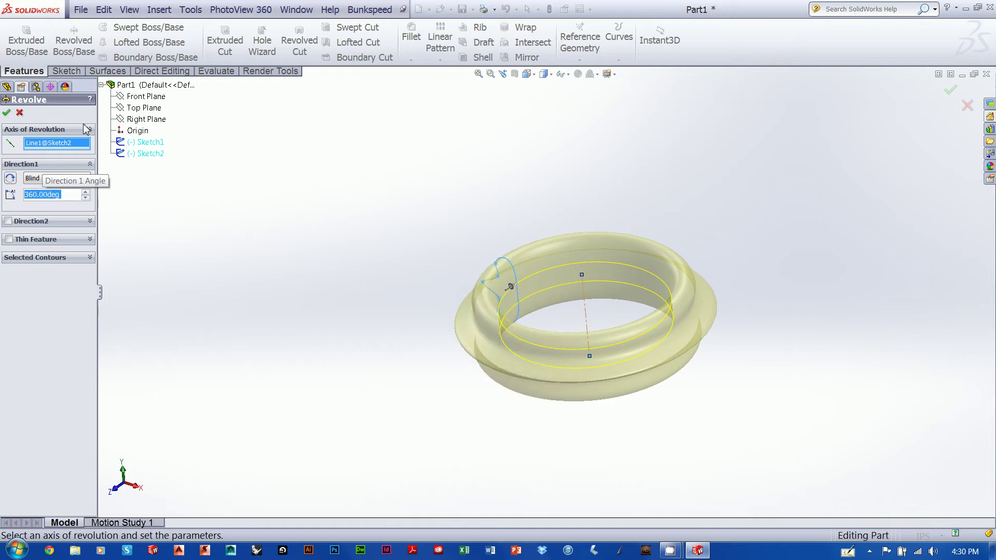
pyautogui.click(7, 113)
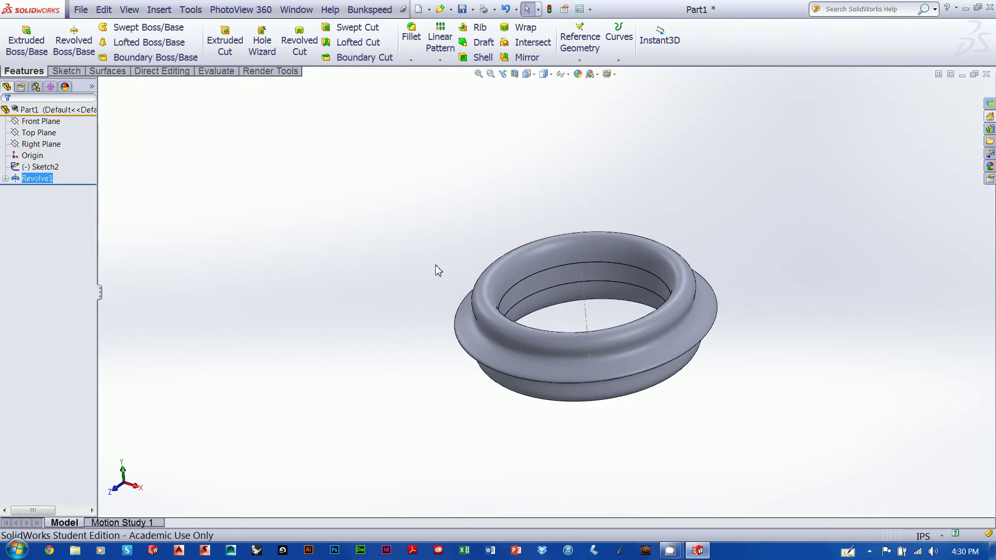
# - Orbit the ring and expand Revolve1 to compare Sketch1 and Sketch2
pyautogui.moveTo(326, 219); pyautogui.dragTo(407, 264, button='middle')
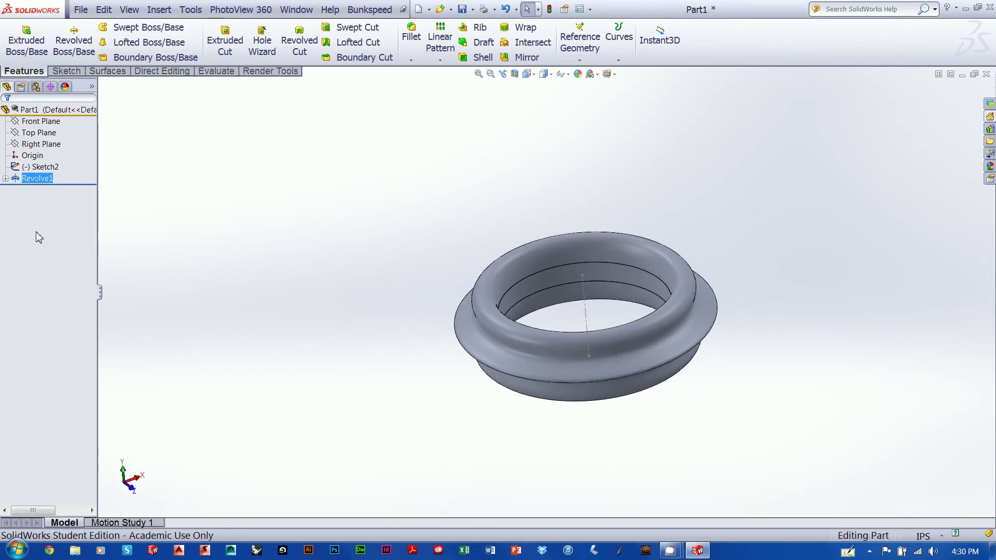
pyautogui.keyDown('ctrl'); pyautogui.click(40, 170); pyautogui.keyUp('ctrl')
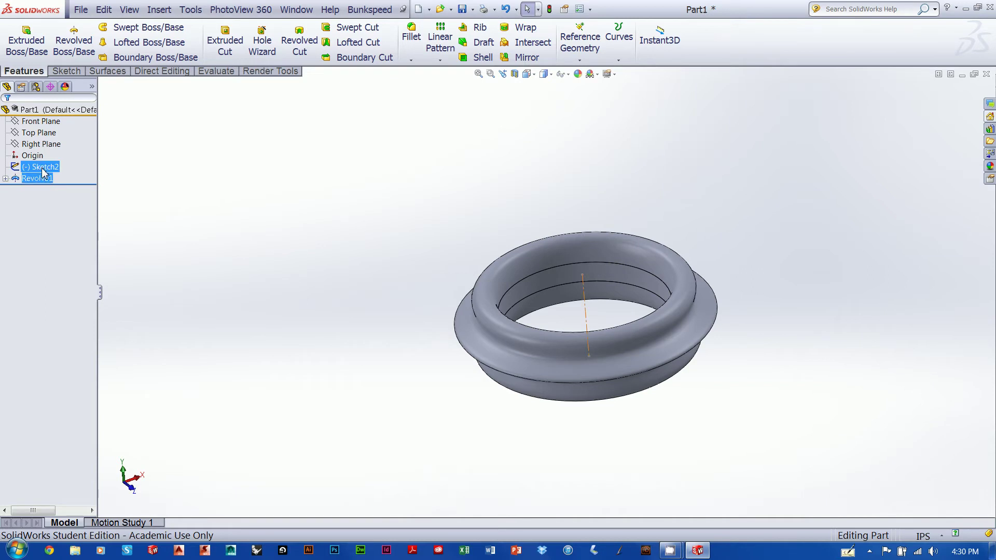
pyautogui.click(42, 178)
pyautogui.keyDown('ctrl'); pyautogui.click(46, 191); pyautogui.keyUp('ctrl')
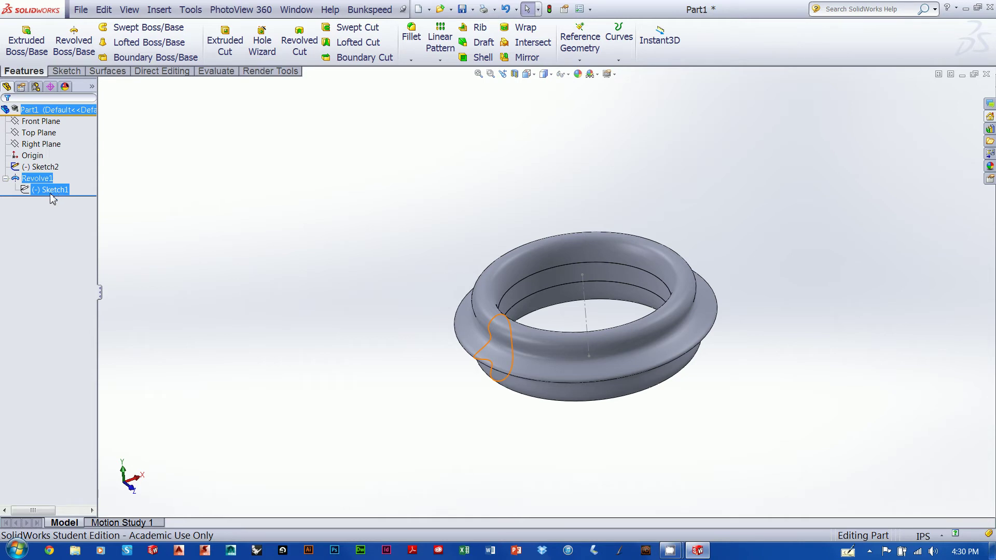
pyautogui.keyDown('ctrl'); pyautogui.click(51, 190); pyautogui.keyUp('ctrl')
pyautogui.keyDown('ctrl'); pyautogui.click(42, 168); pyautogui.keyUp('ctrl')
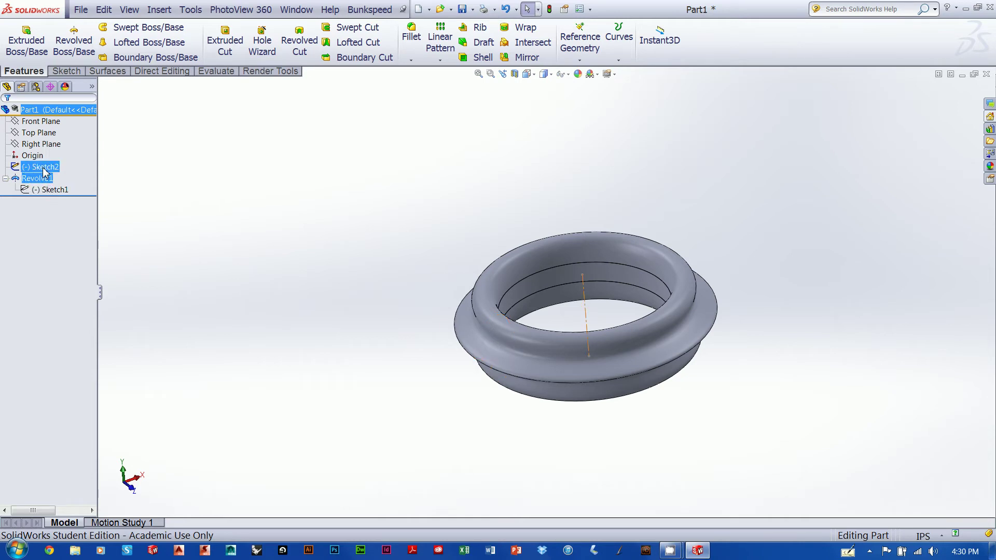
# - Select Sketch1 and choose Edit Sketch to reopen the spline profile
pyautogui.keyDown('ctrl'); pyautogui.click(44, 170); pyautogui.keyUp('ctrl')
pyautogui.keyDown('ctrl'); pyautogui.click(55, 191); pyautogui.keyUp('ctrl')
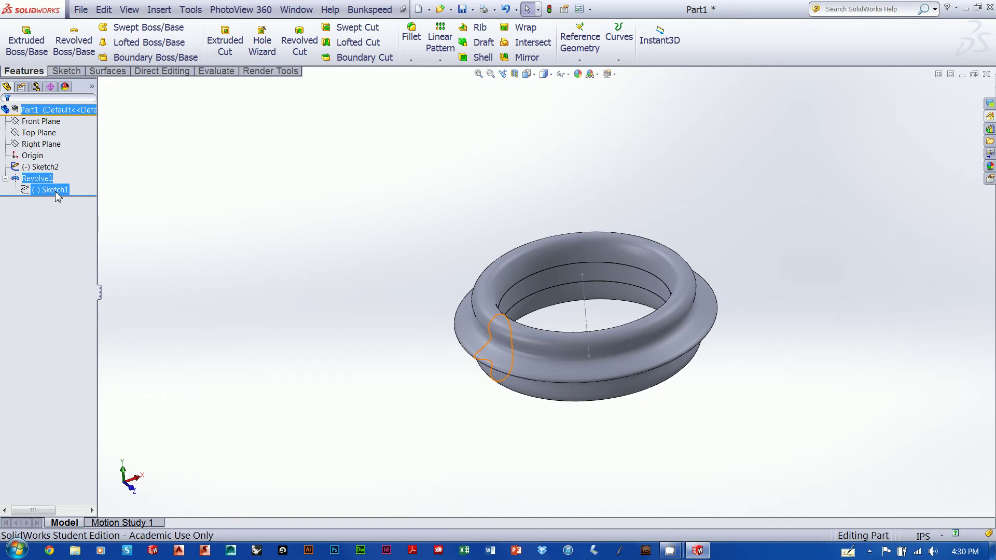
pyautogui.rightClick(56, 193)
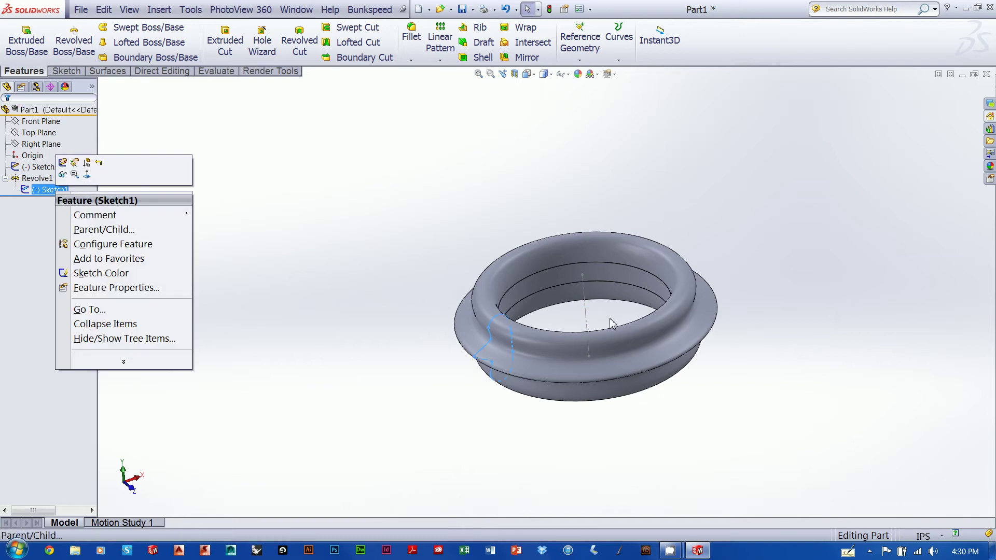
pyautogui.click(63, 163)
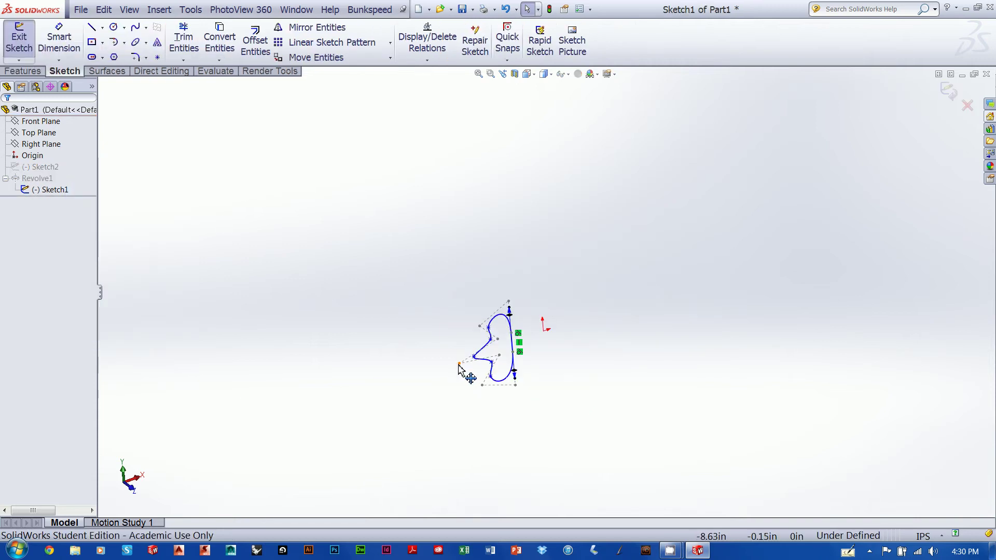
# - Pull a spline control point far to the lower left and exit the sketch to rebuild Revolve1
pyautogui.moveTo(459, 364); pyautogui.dragTo(311, 399)
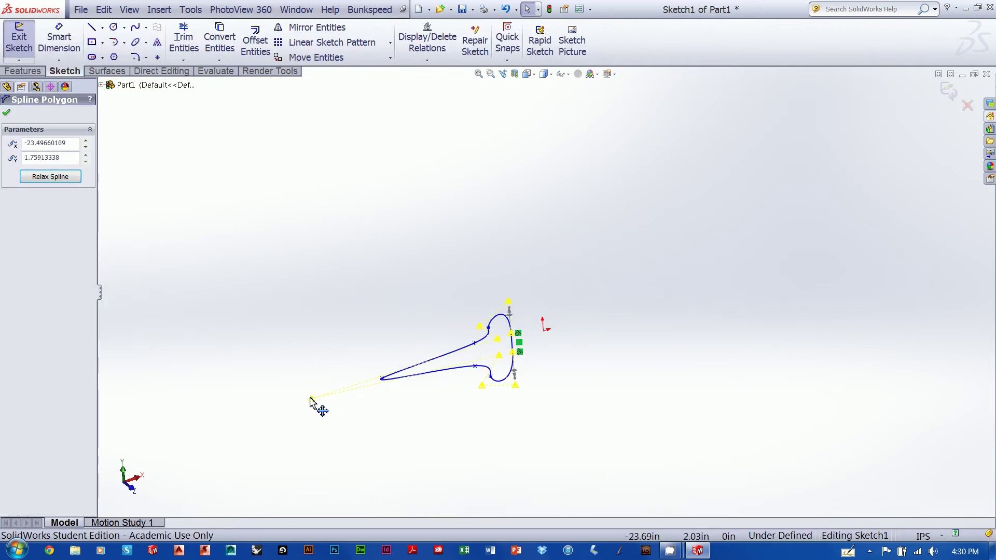
pyautogui.click(6, 114)
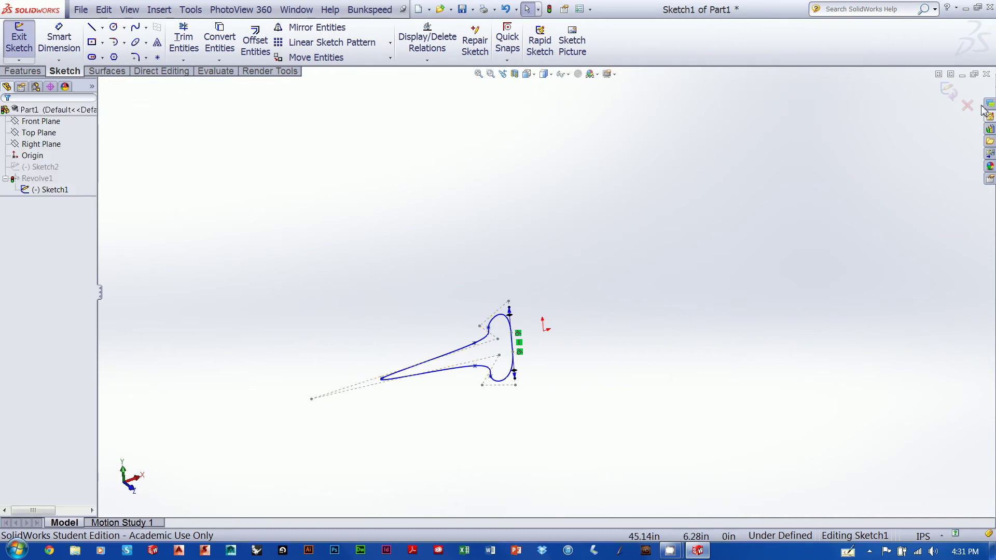
pyautogui.click(949, 91)
# - Orbit to inspect the wide flat disk, then call up the context menu for Sketch1
pyautogui.moveTo(900, 239)
pyautogui.mouseDown(button='middle')
pyautogui.moveTo(876, 80)
pyautogui.moveTo(903, 227)
pyautogui.moveTo(812, 200)
pyautogui.moveTo(945, 316)
pyautogui.moveTo(978, 450)
pyautogui.moveTo(852, 369)
pyautogui.moveTo(919, 482)
pyautogui.moveTo(860, 503)
pyautogui.moveTo(823, 223)
pyautogui.moveTo(879, 246)
pyautogui.moveTo(861, 107)
pyautogui.moveTo(887, 172)
pyautogui.mouseUp(button='middle')
pyautogui.moveTo(929, 205); pyautogui.dragTo(801, 245, button='middle')
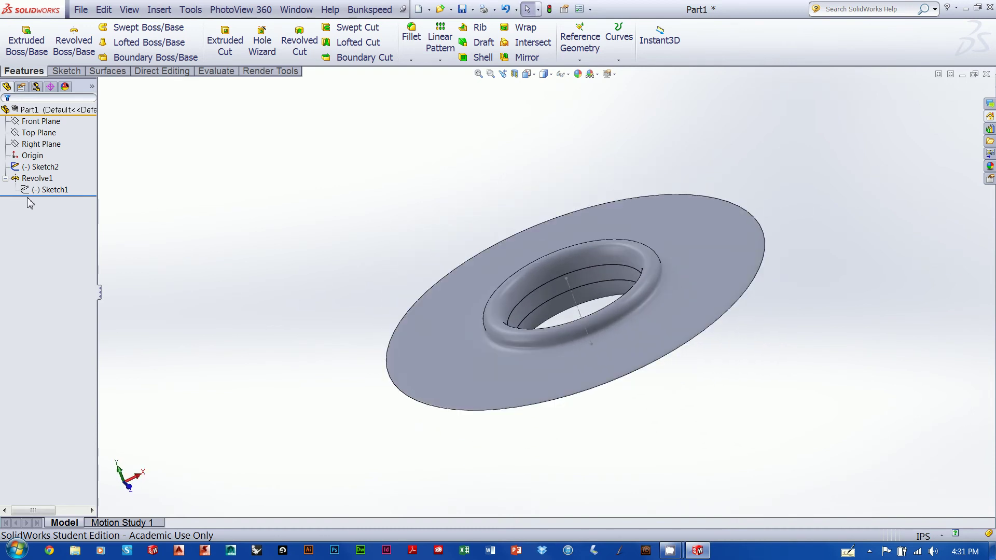
pyautogui.click(54, 190)
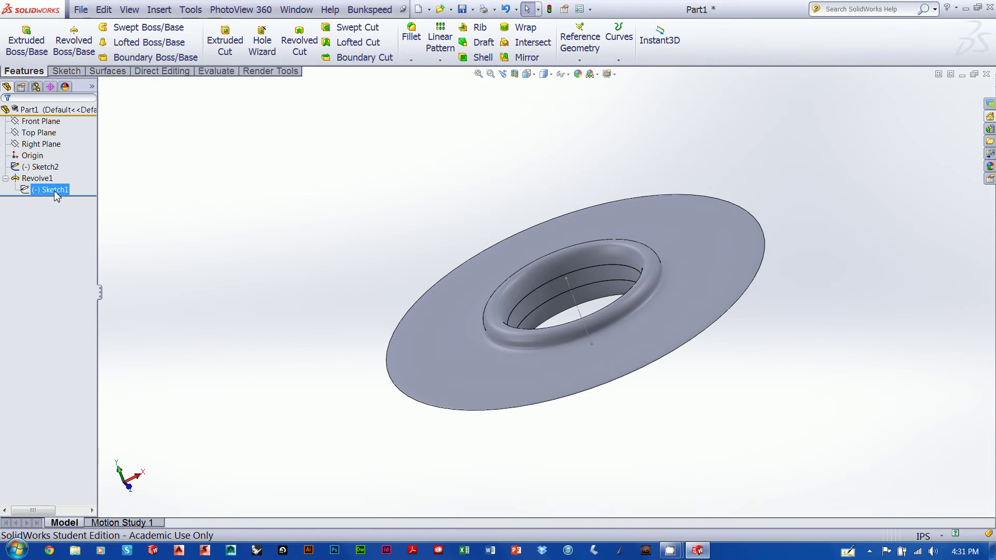
pyautogui.rightClick(56, 195)
# - Edit Sketch1, pull the far spline point back and stretch the lower lobe down, then rebuild
pyautogui.click(66, 171)
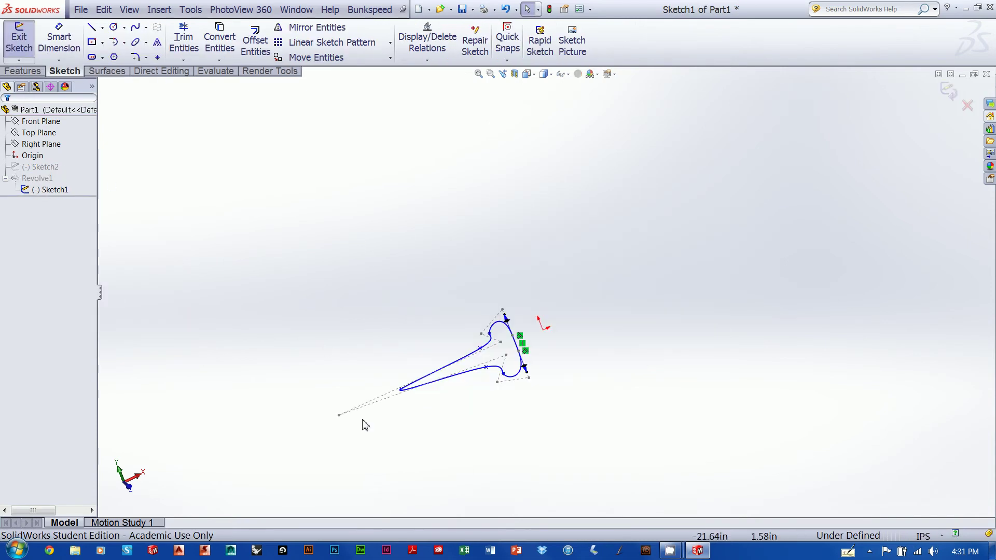
pyautogui.moveTo(340, 415); pyautogui.dragTo(403, 357)
pyautogui.moveTo(498, 383); pyautogui.dragTo(457, 435)
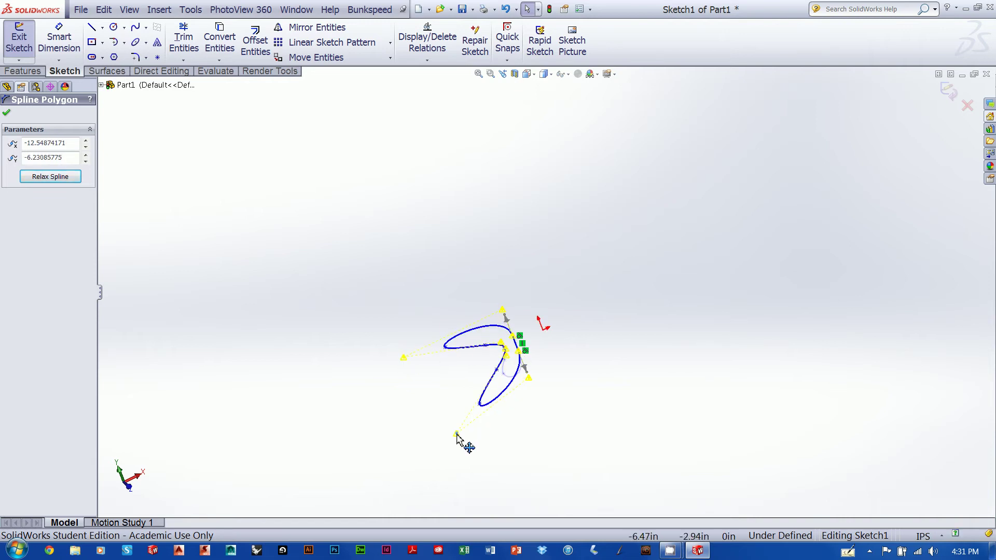
pyautogui.click(7, 112)
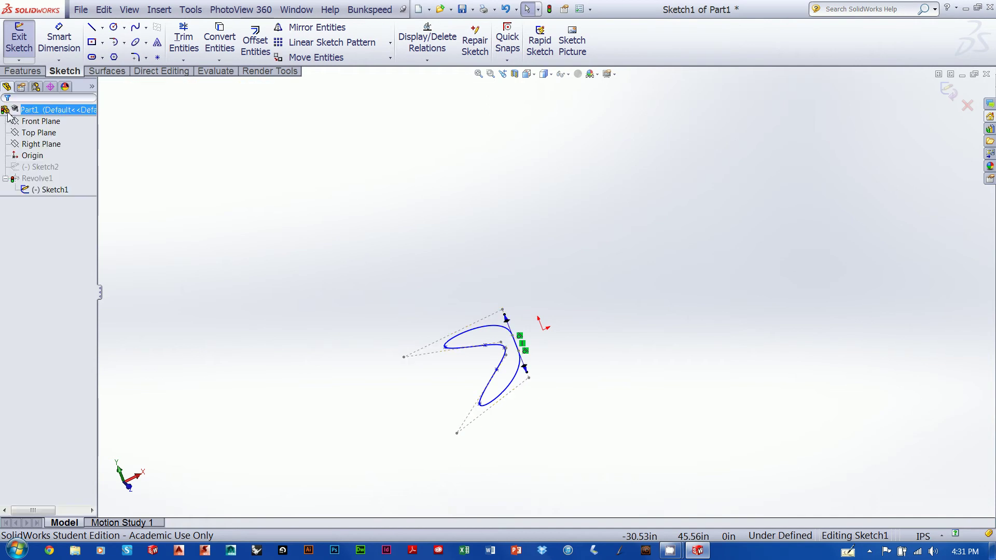
pyautogui.click(949, 91)
pyautogui.moveTo(506, 222)
pyautogui.mouseDown(button='middle')
pyautogui.moveTo(304, 153)
pyautogui.moveTo(345, 267)
pyautogui.moveTo(343, 289)
pyautogui.moveTo(383, 192)
pyautogui.moveTo(347, 263)
pyautogui.moveTo(404, 256)
pyautogui.moveTo(398, 270)
pyautogui.moveTo(404, 235)
pyautogui.moveTo(397, 254)
pyautogui.mouseUp(button='middle')
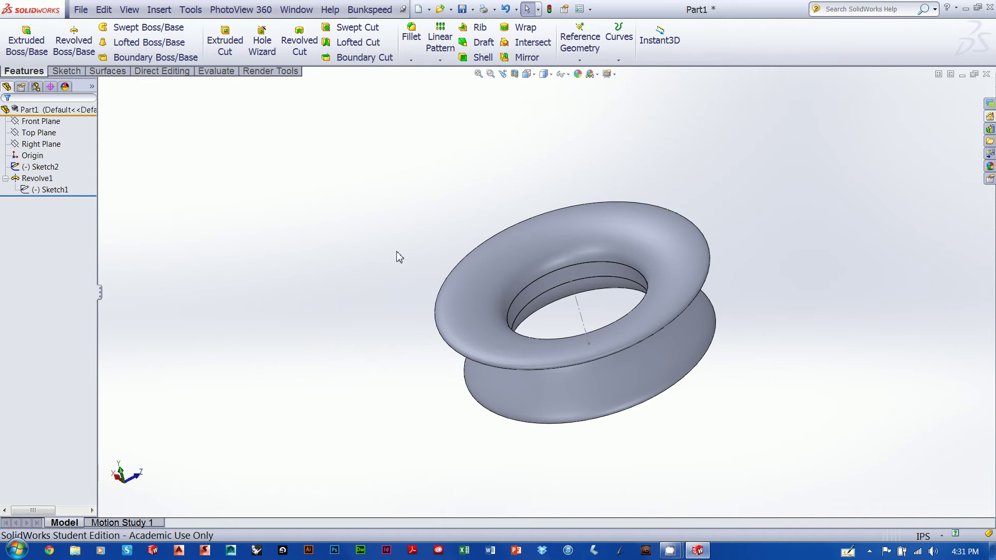
pyautogui.moveTo(369, 274)
pyautogui.mouseDown(button='middle')
pyautogui.moveTo(418, 265)
pyautogui.moveTo(407, 274)
pyautogui.moveTo(398, 227)
pyautogui.mouseUp(button='middle')
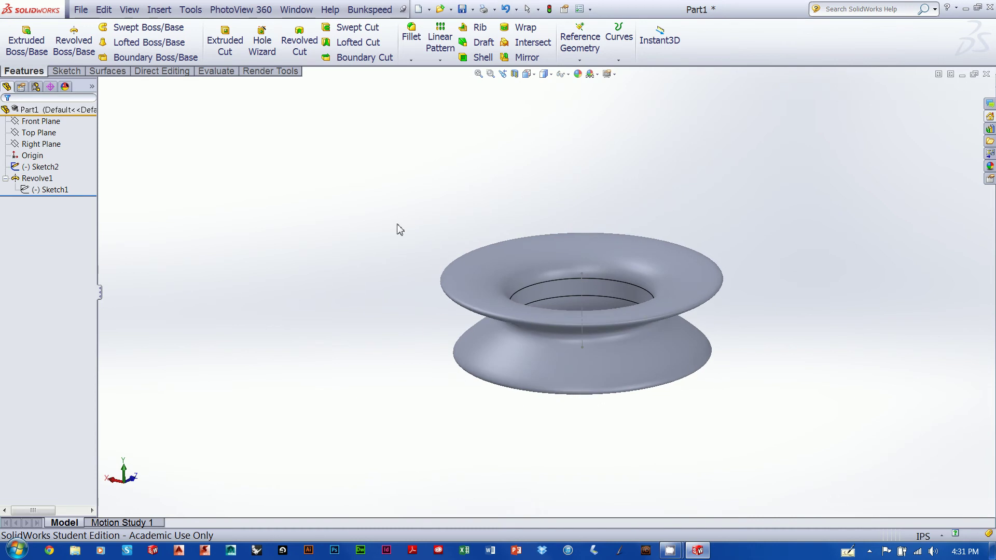
pyautogui.click(515, 75)
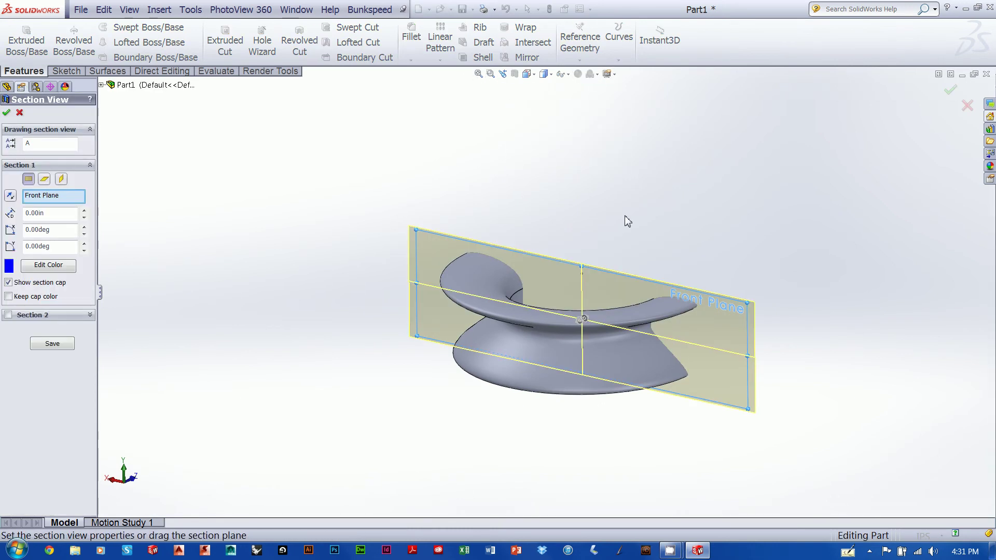
pyautogui.moveTo(820, 240); pyautogui.dragTo(814, 249, button='middle')
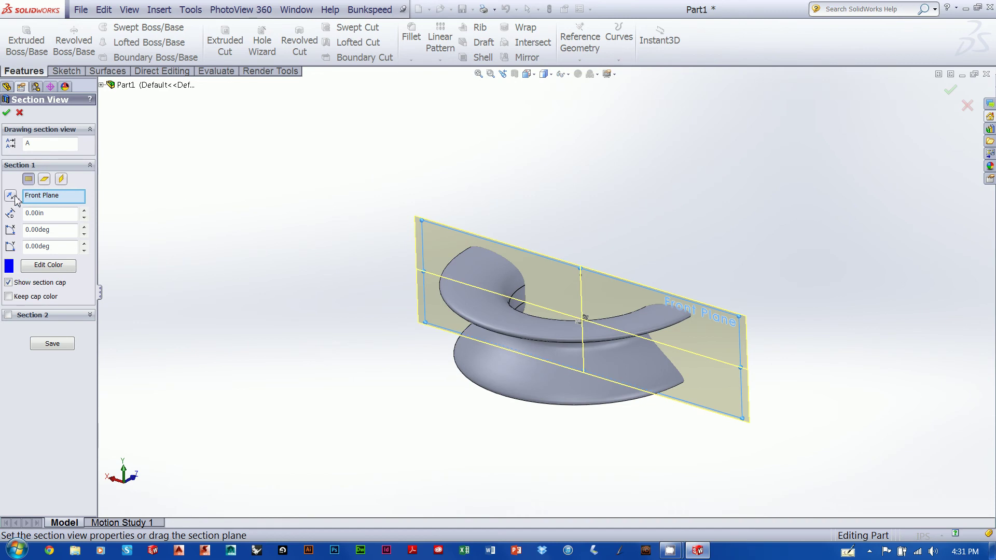
pyautogui.moveTo(360, 309); pyautogui.dragTo(316, 325, button='middle')
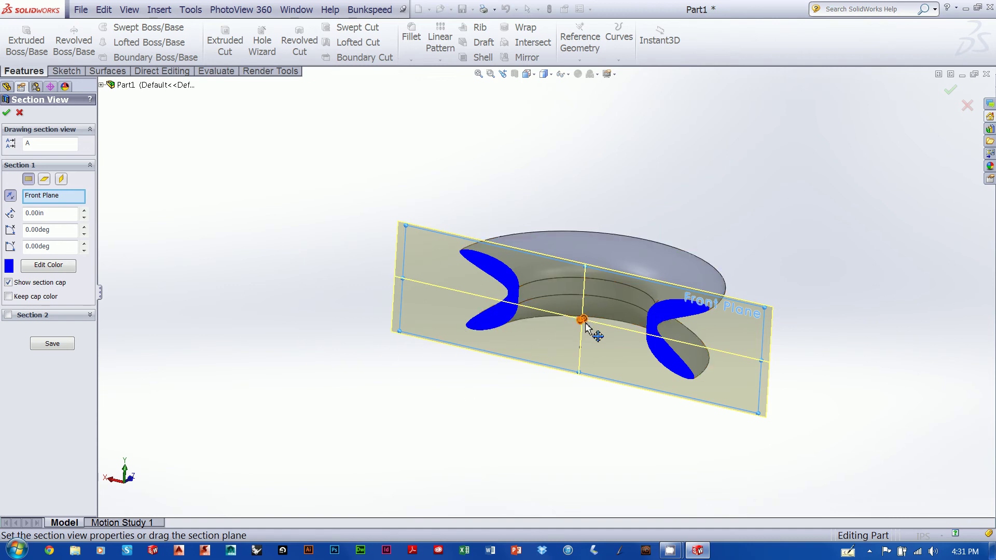
pyautogui.moveTo(585, 324)
pyautogui.mouseDown()
pyautogui.moveTo(559, 344)
pyautogui.moveTo(634, 289)
pyautogui.moveTo(582, 341)
pyautogui.moveTo(534, 362)
pyautogui.moveTo(618, 322)
pyautogui.moveTo(656, 289)
pyautogui.moveTo(633, 318)
pyautogui.moveTo(565, 363)
pyautogui.moveTo(513, 379)
pyautogui.moveTo(633, 295)
pyautogui.moveTo(619, 291)
pyautogui.moveTo(574, 332)
pyautogui.moveTo(609, 272)
pyautogui.moveTo(574, 332)
pyautogui.moveTo(595, 312)
pyautogui.mouseUp()
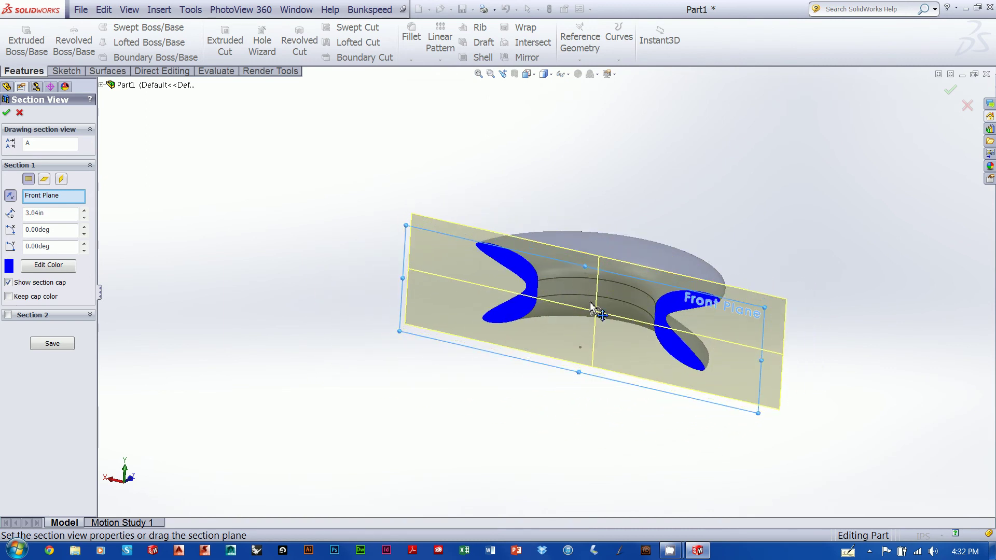
pyautogui.click(950, 92)
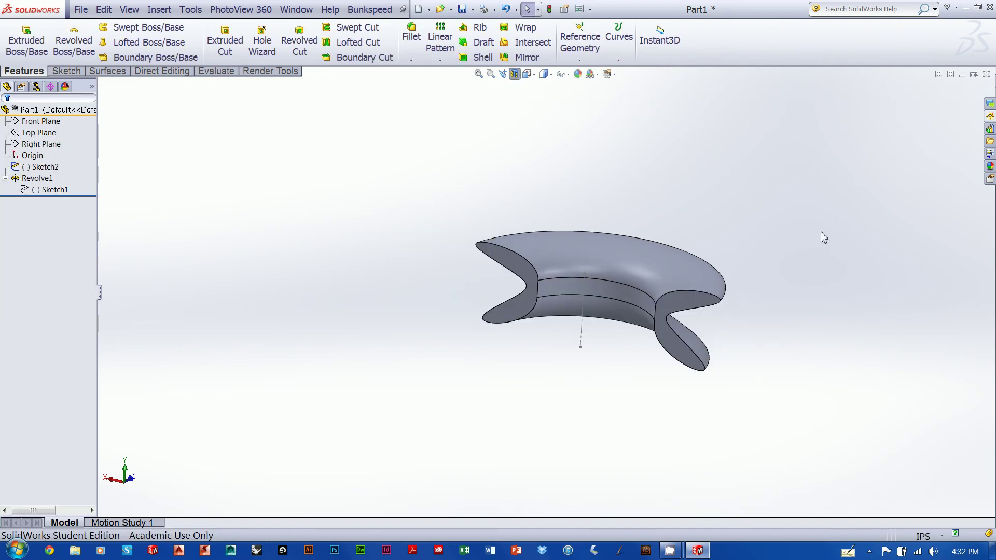
pyautogui.click(515, 75)
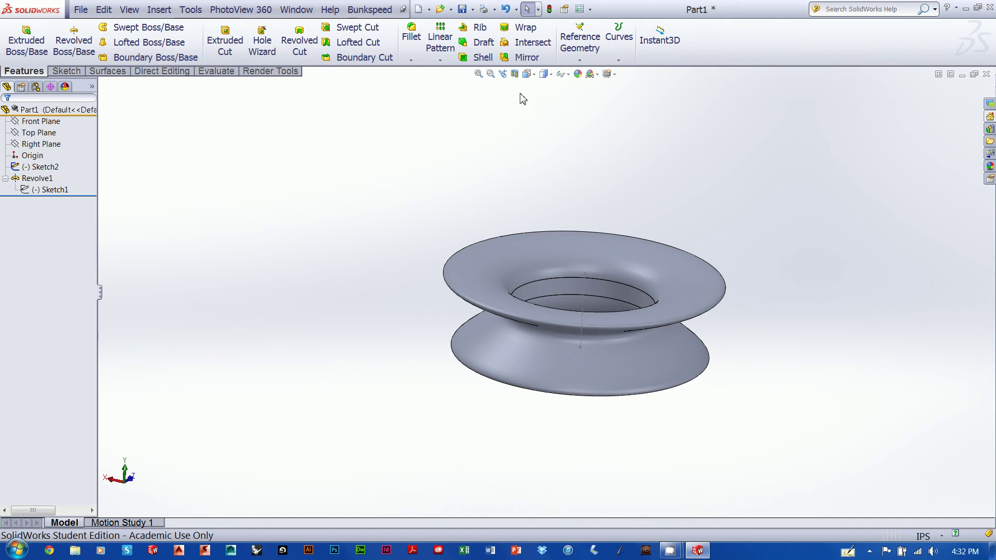
pyautogui.click(514, 75)
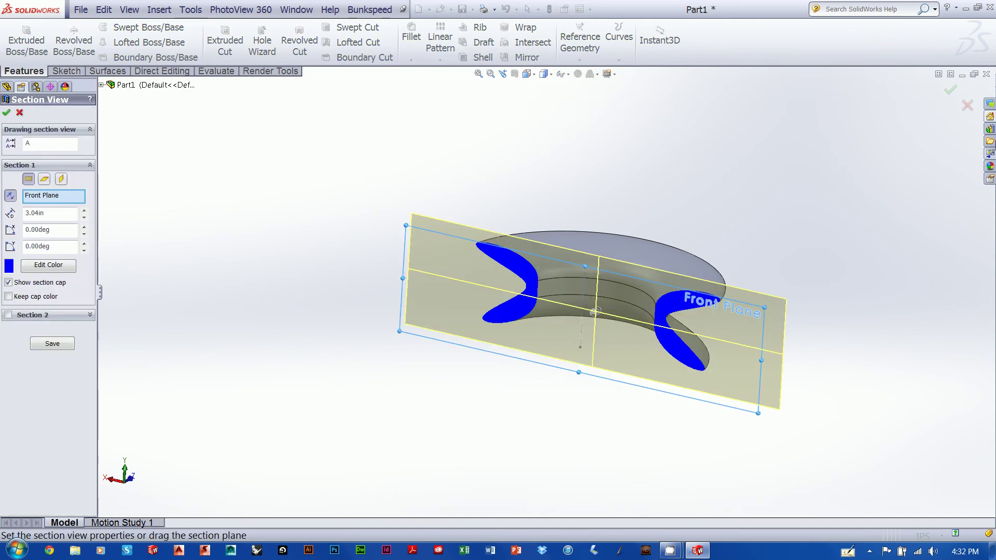
pyautogui.click(968, 106)
pyautogui.moveTo(786, 153)
pyautogui.mouseDown(button='middle')
pyautogui.moveTo(823, 212)
pyautogui.moveTo(767, 194)
pyautogui.moveTo(796, 184)
pyautogui.moveTo(785, 171)
pyautogui.mouseUp(button='middle')
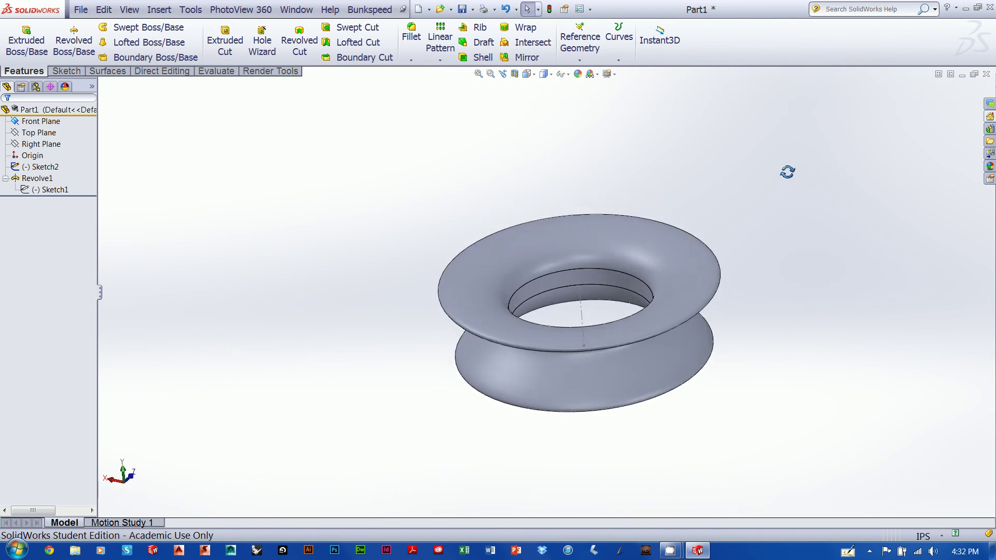
# - Collapse Revolve1 in the feature tree, select the axis line, and orbit the finished spool
pyautogui.click(6, 178)
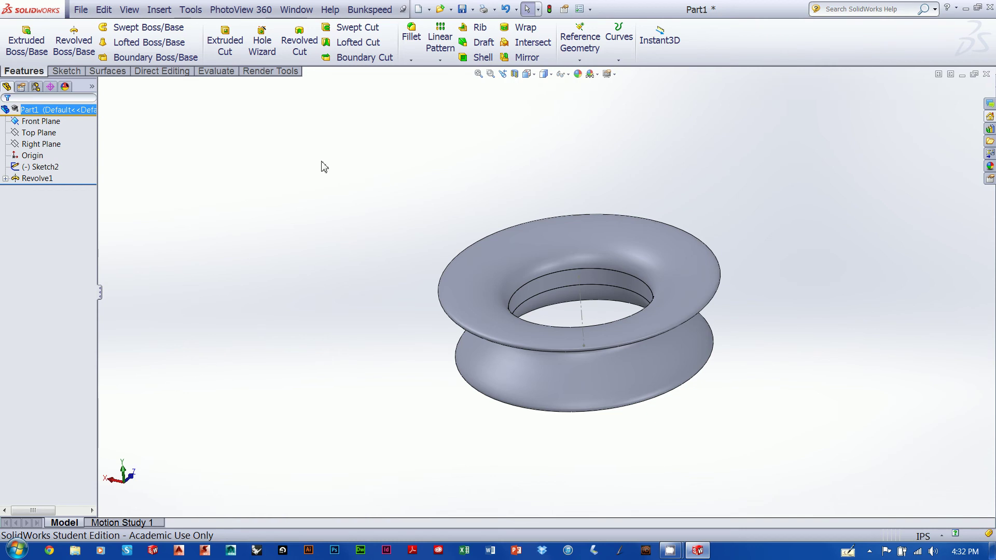
pyautogui.click(583, 315)
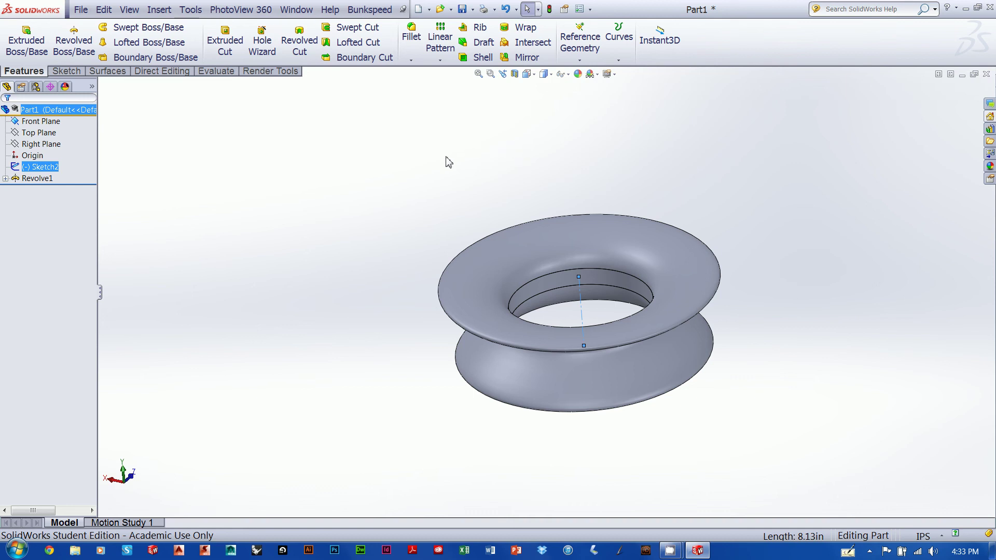
pyautogui.moveTo(342, 304); pyautogui.dragTo(394, 285, button='middle')
# - Leave orbit mode and restore the CamStudio recorder window from the taskbar
pyautogui.press('Escape')
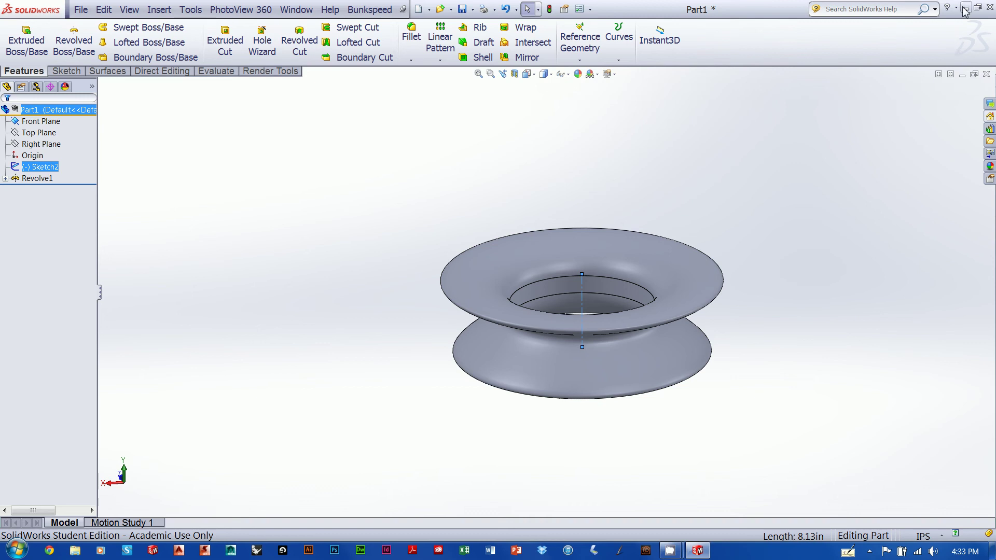
pyautogui.click(672, 552)
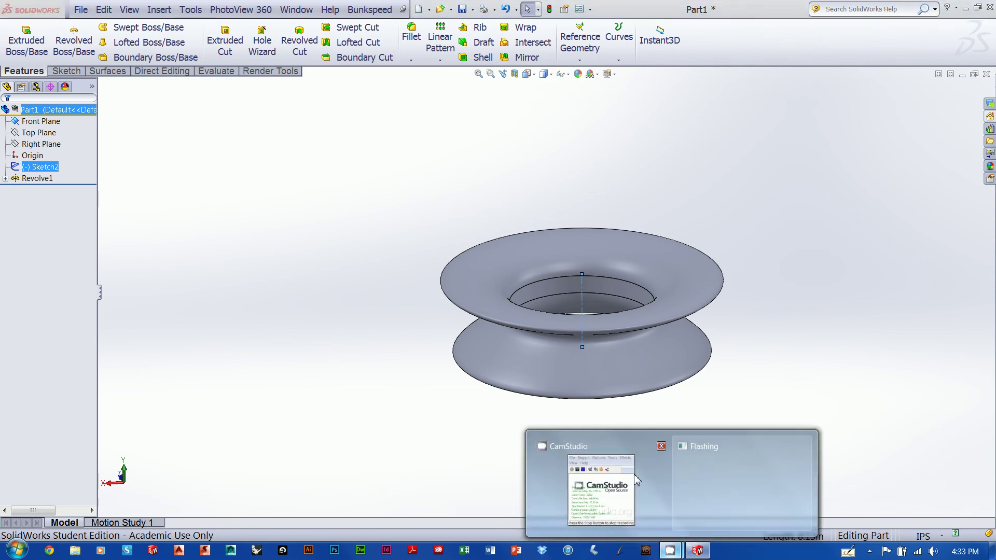
pyautogui.click(608, 491)
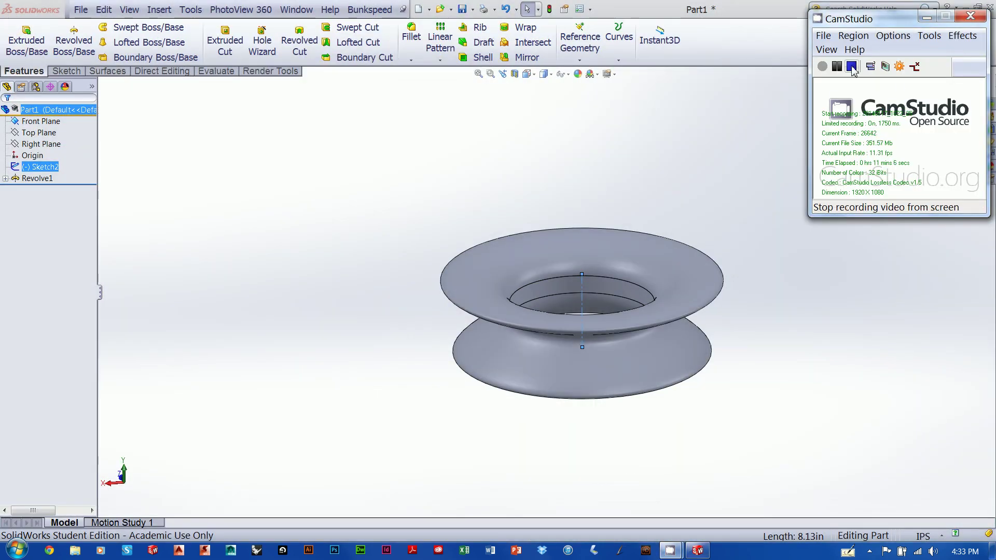